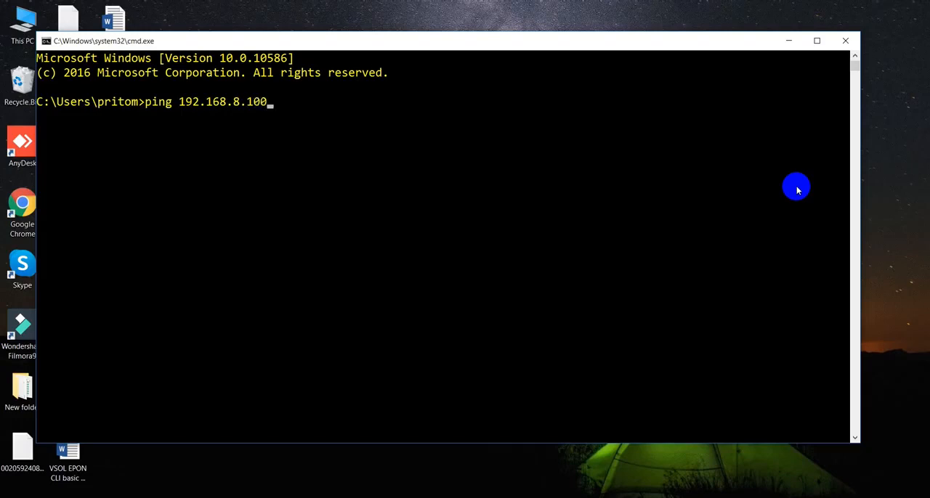
# Run a continuous ping to 192.168.8.100 and check the replies.
pyautogui.press('Return')
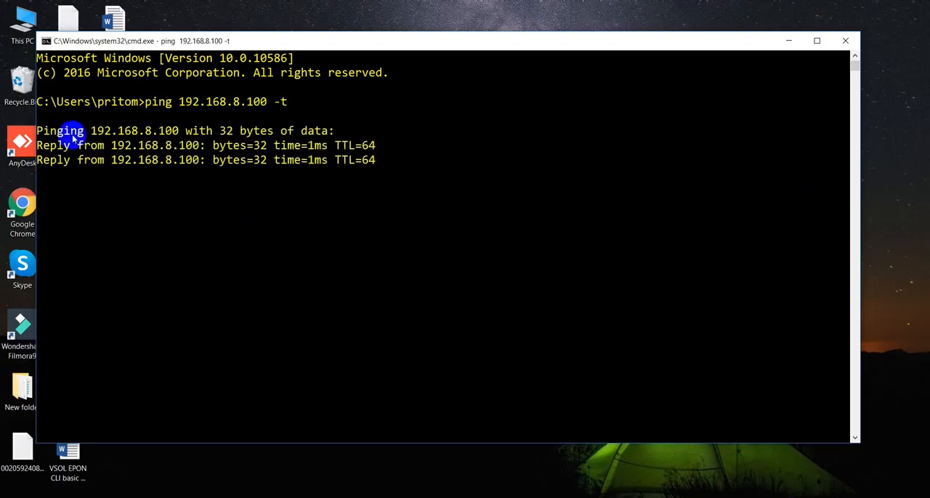
pyautogui.moveTo(70, 137); pyautogui.dragTo(206, 203)
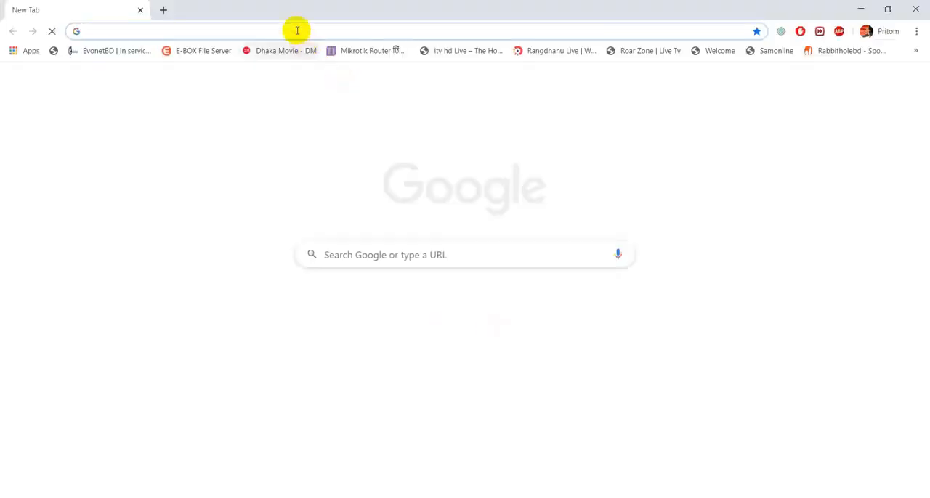
# Switch to Chrome and open the OLT web management interface at 192.168.8.100.
pyautogui.write('192.168.1')
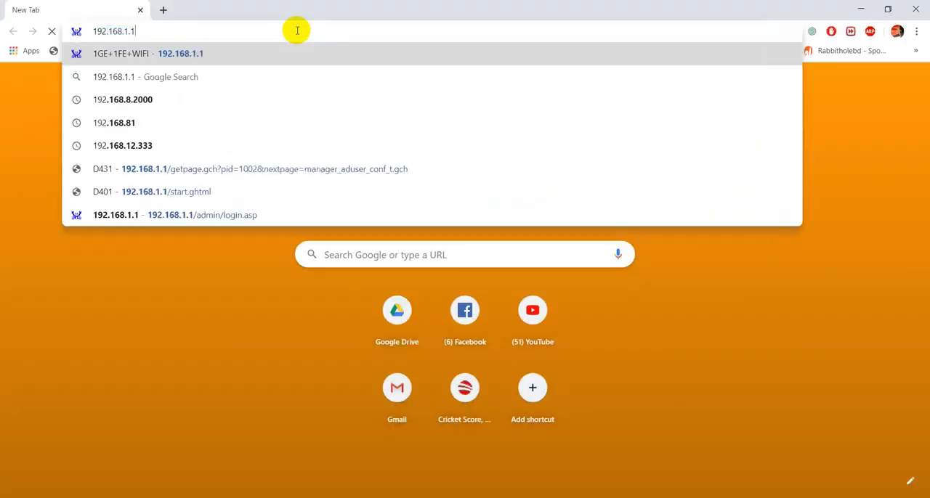
pyautogui.press('BackSpace')
pyautogui.write('8.100')
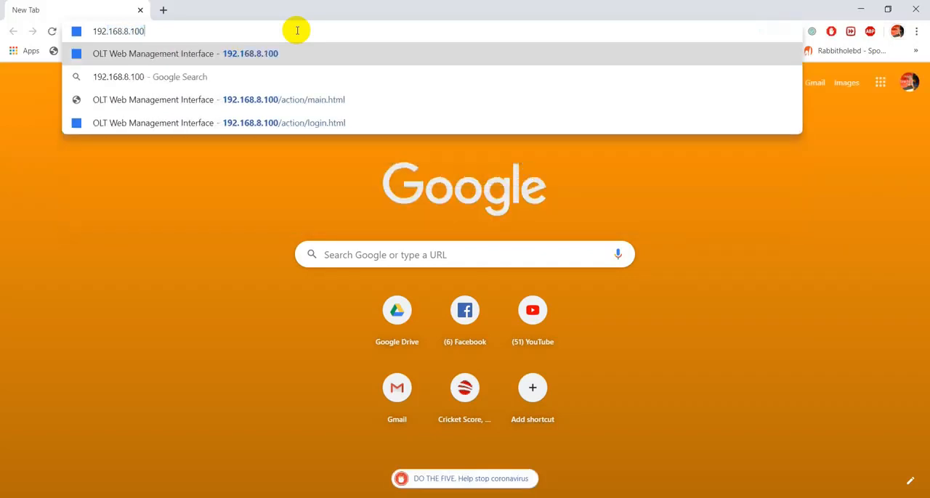
pyautogui.press('Return')
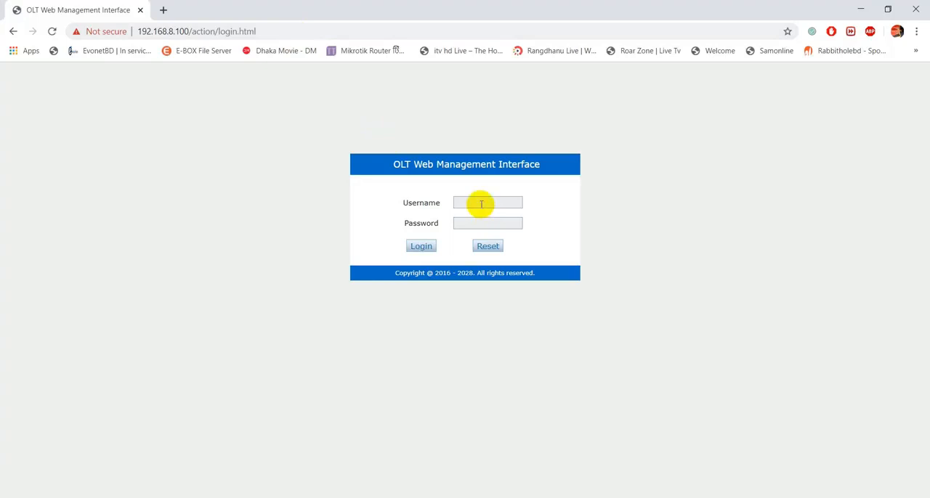
# Try to log in to the OLT web management interface with the username and the account password.
pyautogui.click(481, 204)
pyautogui.press('Tab')
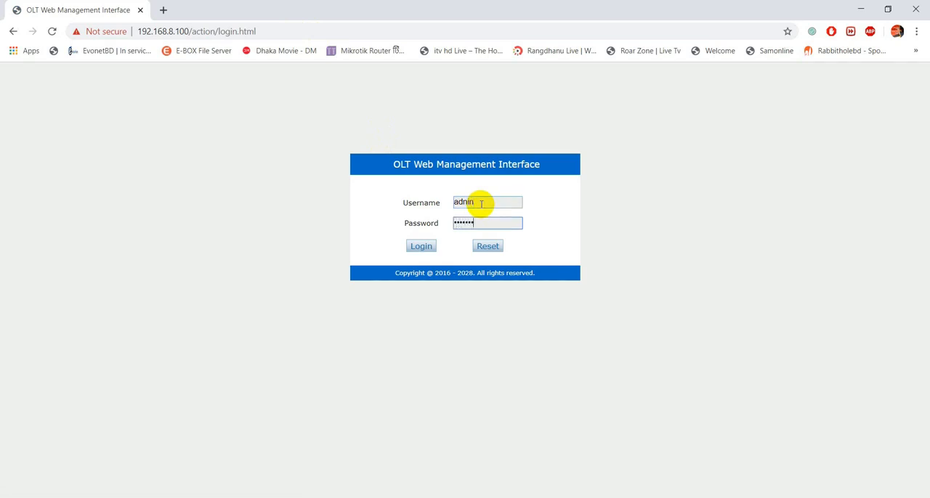
pyautogui.press('Return')
pyautogui.click(15, 88)
# Log in to the OLT web management interface as admin with the account password.
pyautogui.click(472, 203)
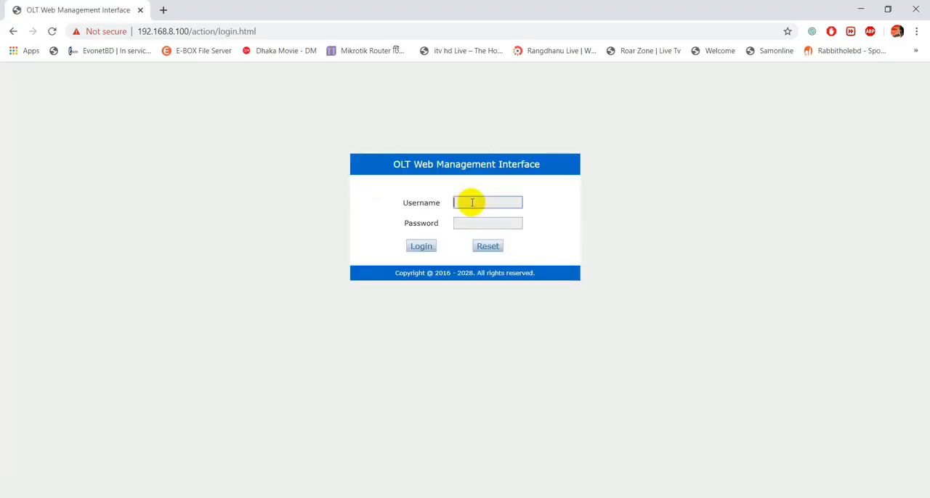
pyautogui.write('admin')
pyautogui.press('Tab')
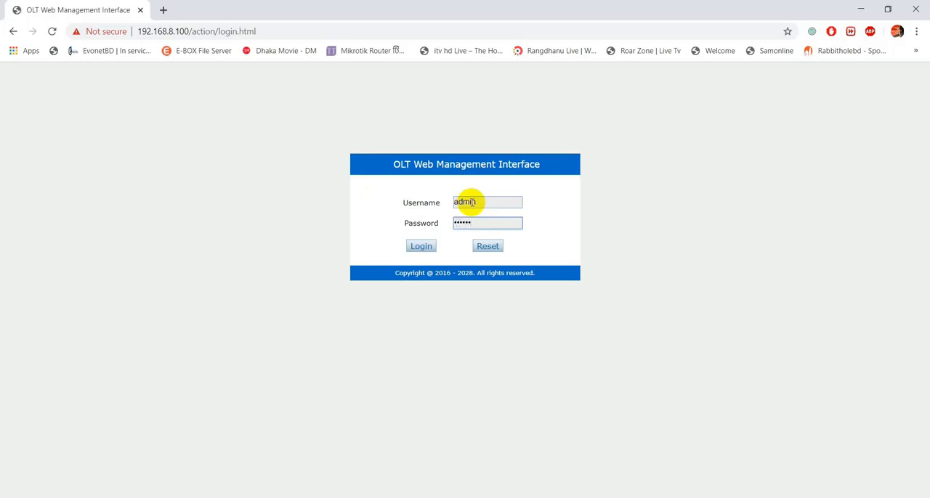
pyautogui.press('Return')
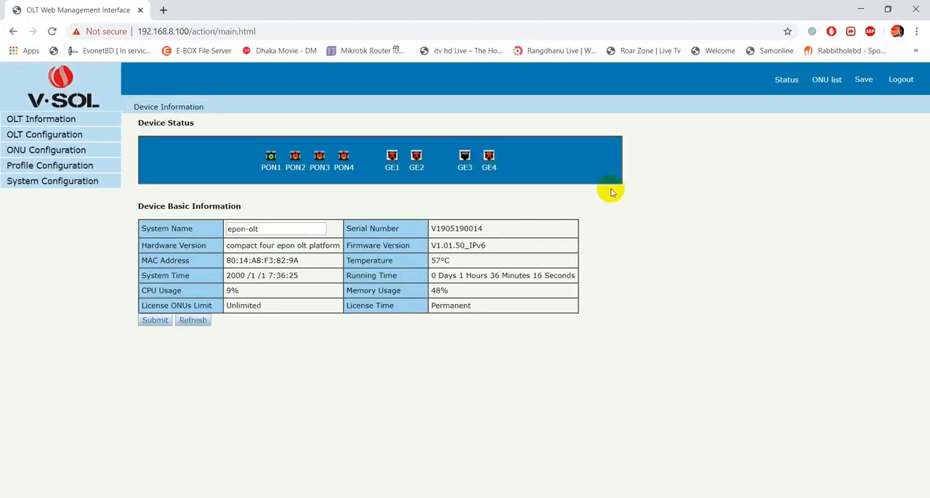
# Open the ONU list and show the authentication information for port PON1.
pyautogui.tripleClick(293, 243)
pyautogui.click(295, 240)
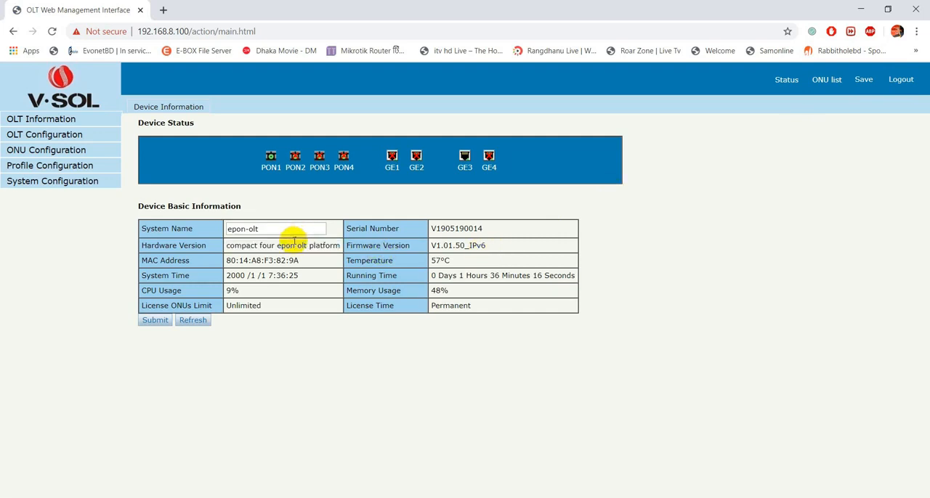
pyautogui.click(830, 81)
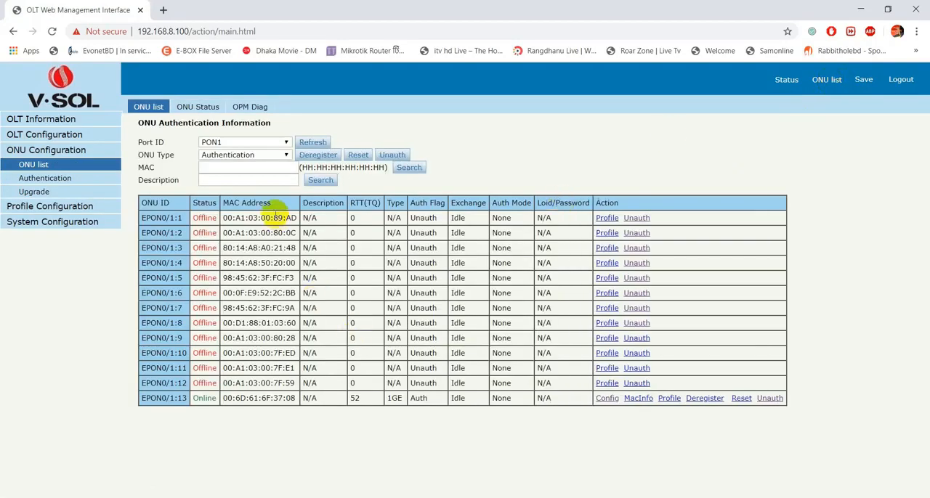
pyautogui.click(140, 143)
pyautogui.moveTo(141, 144); pyautogui.dragTo(155, 143)
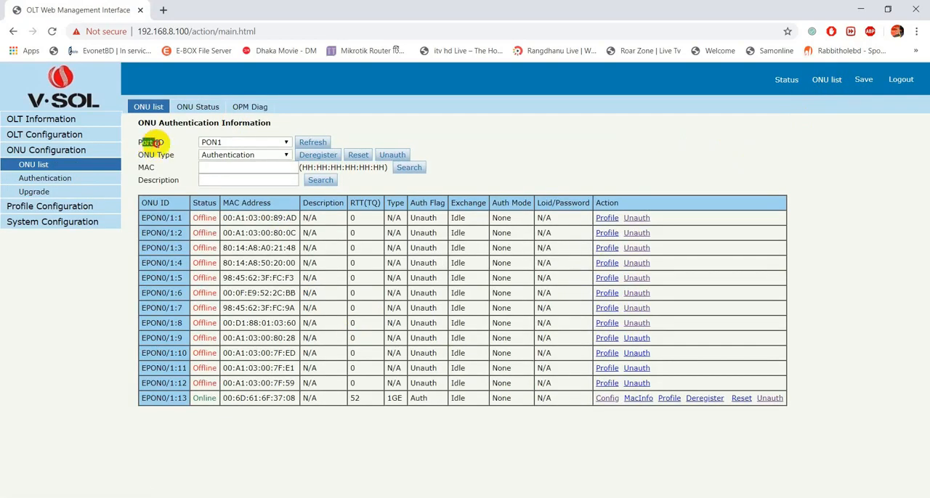
pyautogui.click(208, 142)
pyautogui.click(211, 143)
pyautogui.click(211, 143)
pyautogui.click(208, 150)
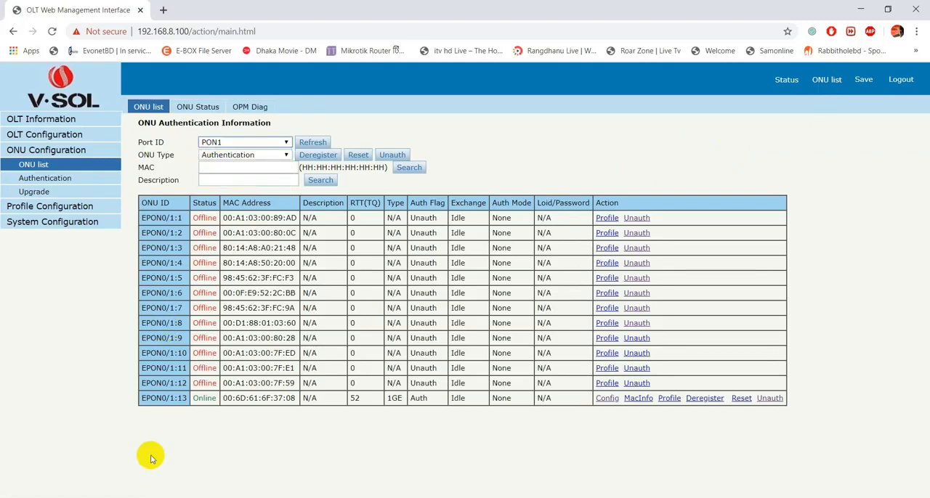
# Copy the MAC address of the ONU EPON0/1:13 from the authentication table.
pyautogui.moveTo(141, 398); pyautogui.dragTo(195, 399)
pyautogui.doubleClick(192, 399)
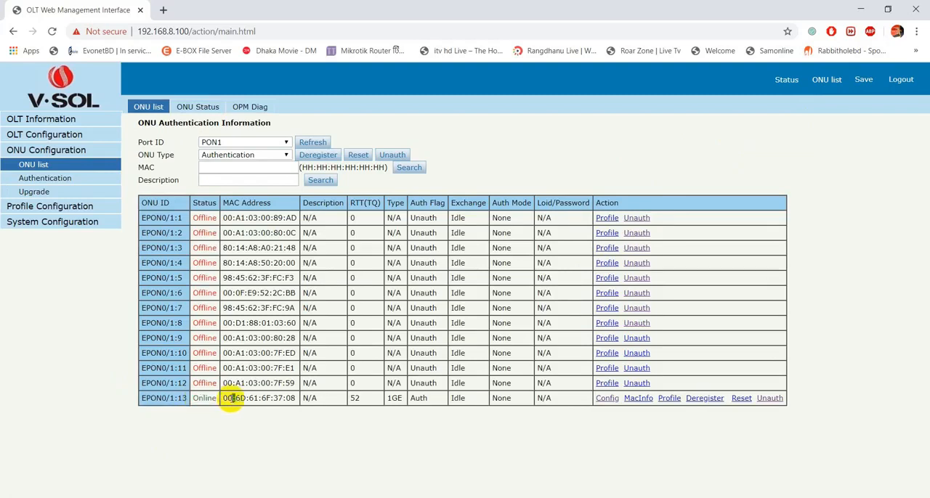
pyautogui.tripleClick(229, 399)
pyautogui.hotkey('ctrl', 'c')
pyautogui.rightClick(229, 398)
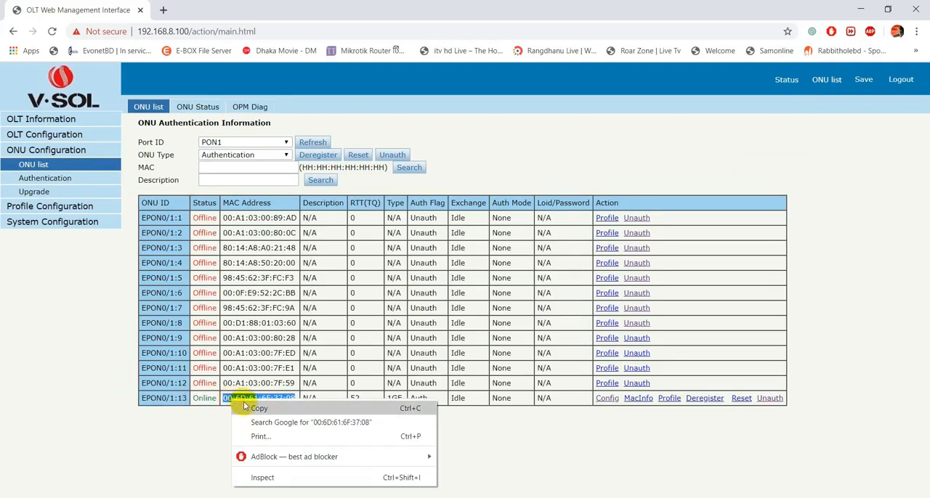
pyautogui.click(247, 409)
pyautogui.click(412, 421)
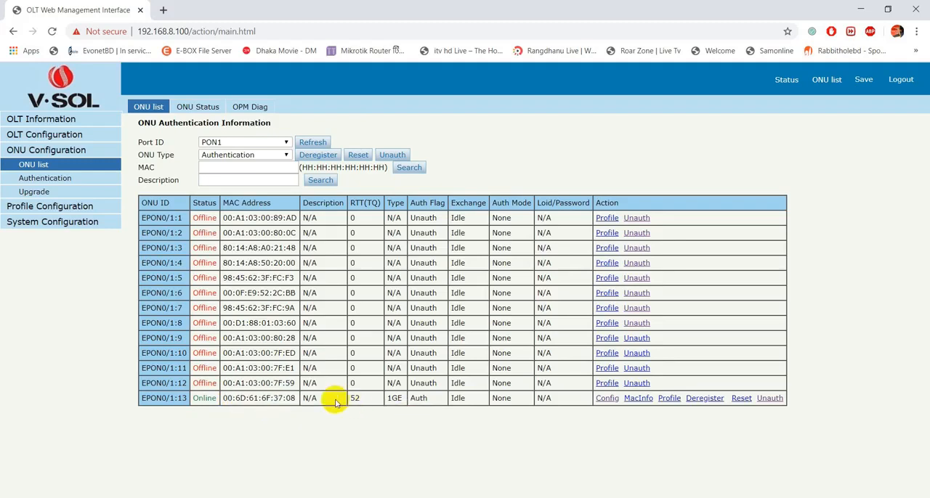
# Open the MAC list in the ONU authentication settings and choose port PON1 with MAC type Black.
pyautogui.click(37, 180)
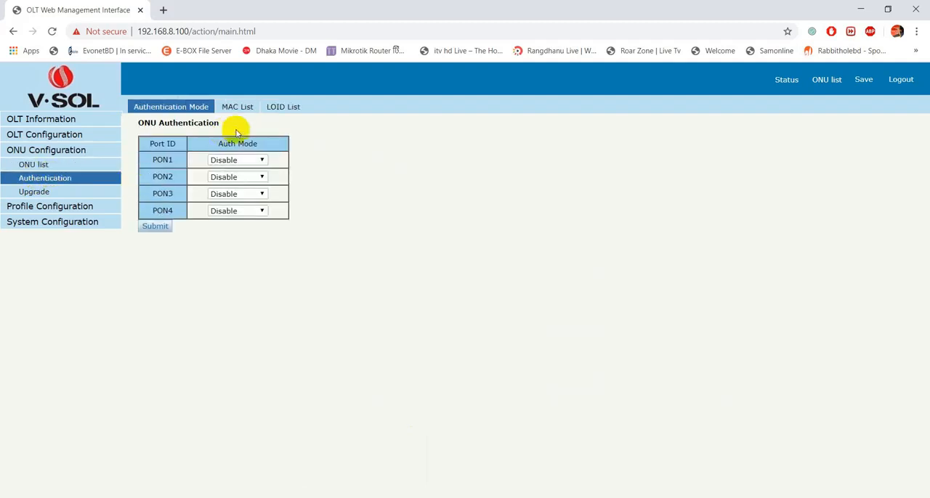
pyautogui.moveTo(138, 122); pyautogui.dragTo(265, 141)
pyautogui.moveTo(157, 159); pyautogui.dragTo(175, 164)
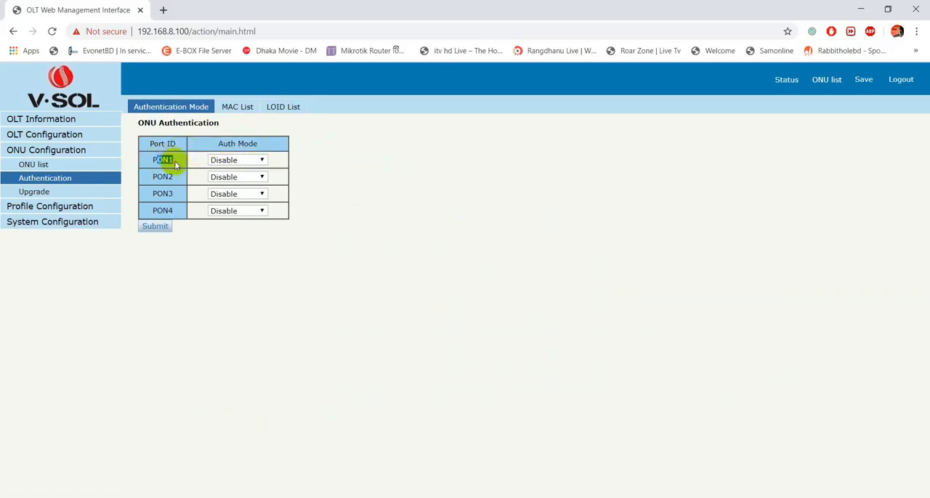
pyautogui.click(246, 109)
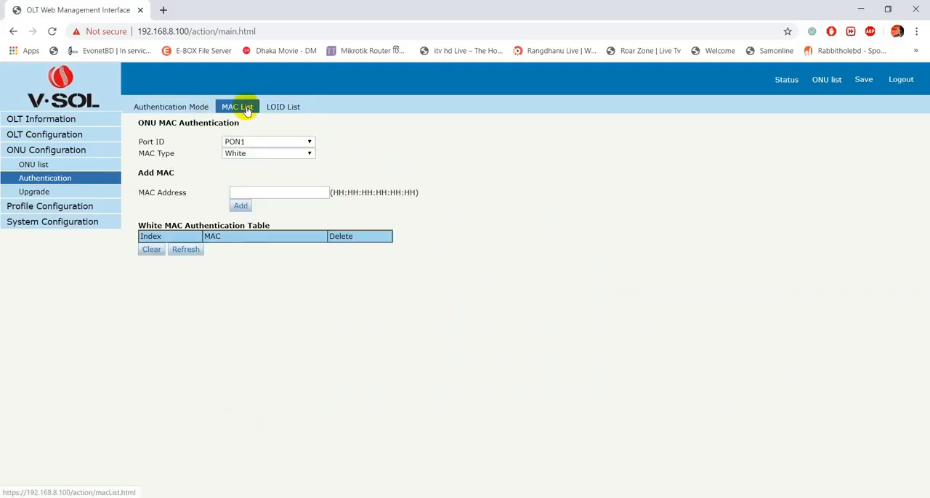
pyautogui.moveTo(135, 141); pyautogui.dragTo(161, 144)
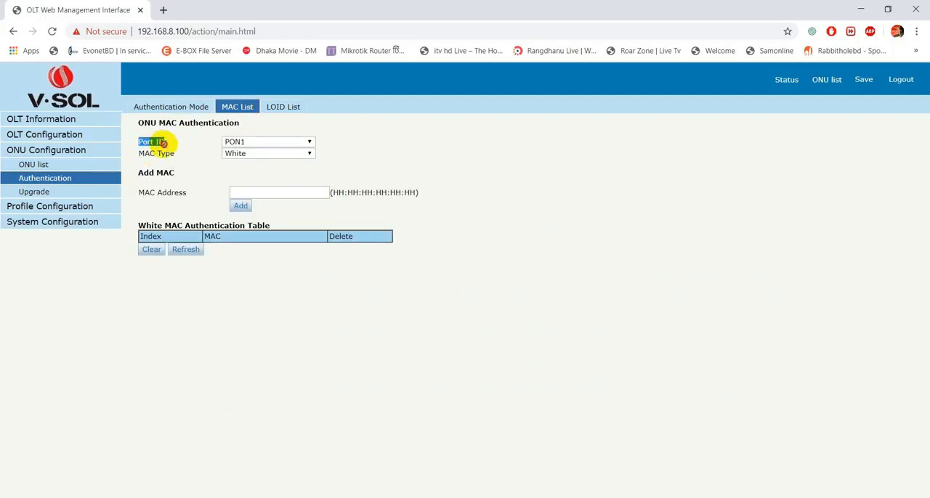
pyautogui.click(234, 144)
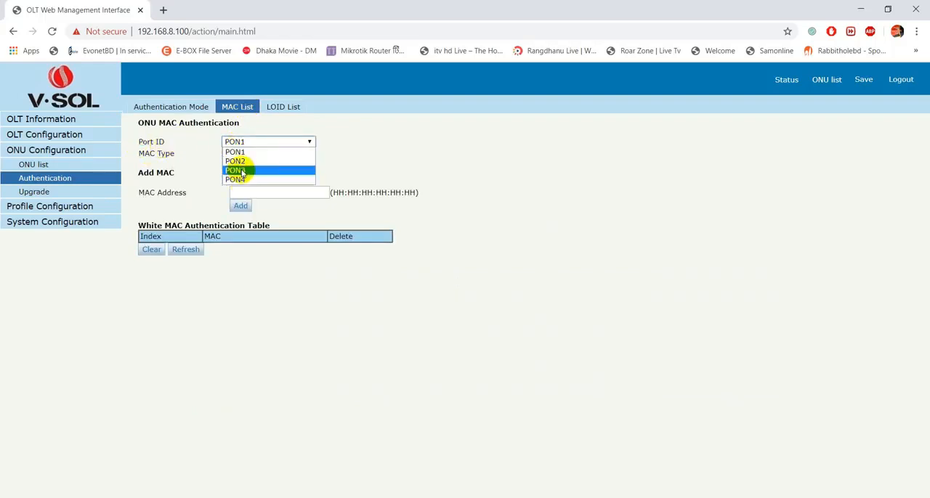
pyautogui.click(235, 152)
pyautogui.click(253, 157)
pyautogui.click(251, 172)
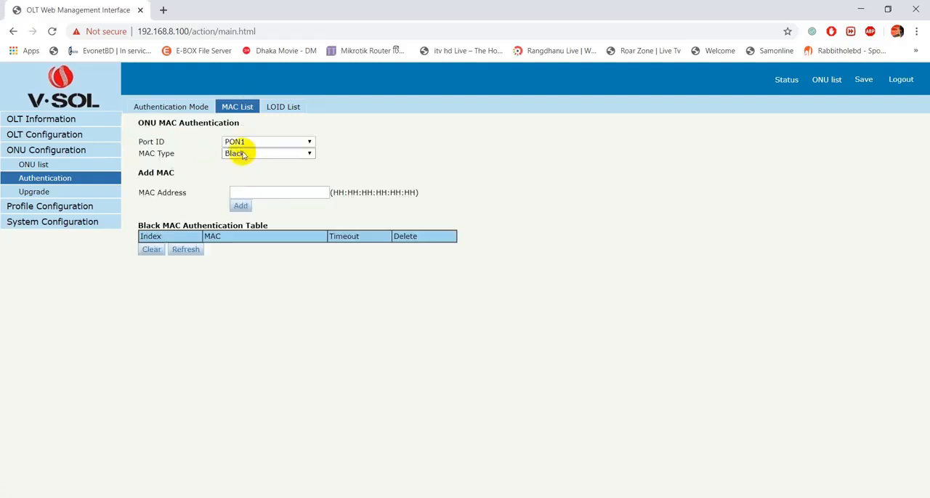
pyautogui.moveTo(139, 226); pyautogui.dragTo(254, 230)
pyautogui.click(269, 285)
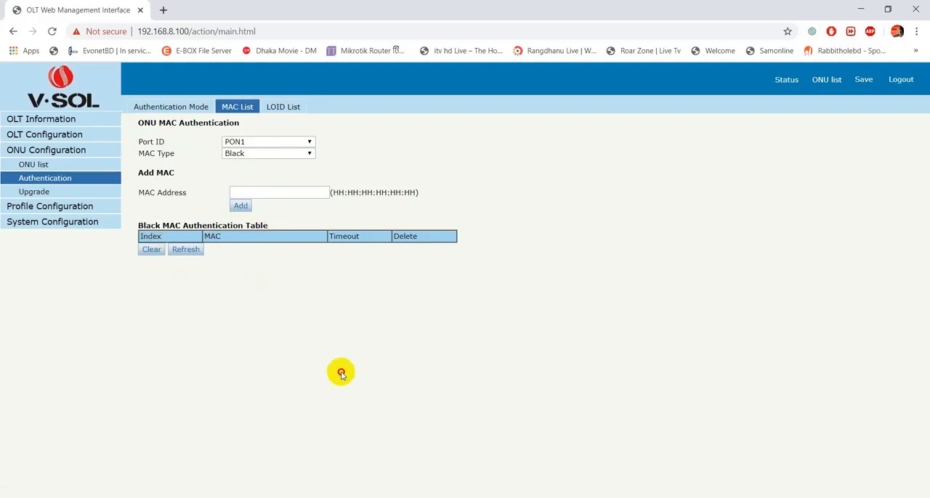
# Add the copied MAC address 00:6D:61:6F:37:08 to PON1's black MAC authentication table and save the configuration.
pyautogui.click(286, 191)
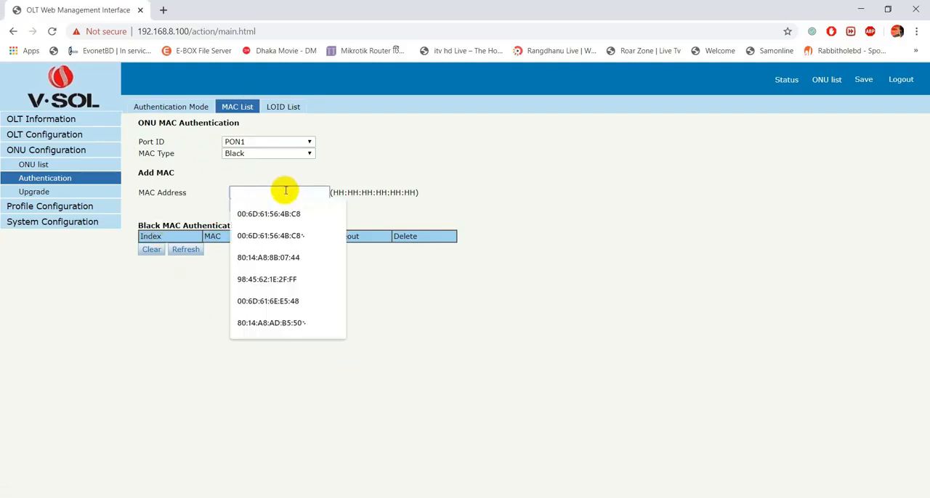
pyautogui.hotkey('ctrl', 'v')
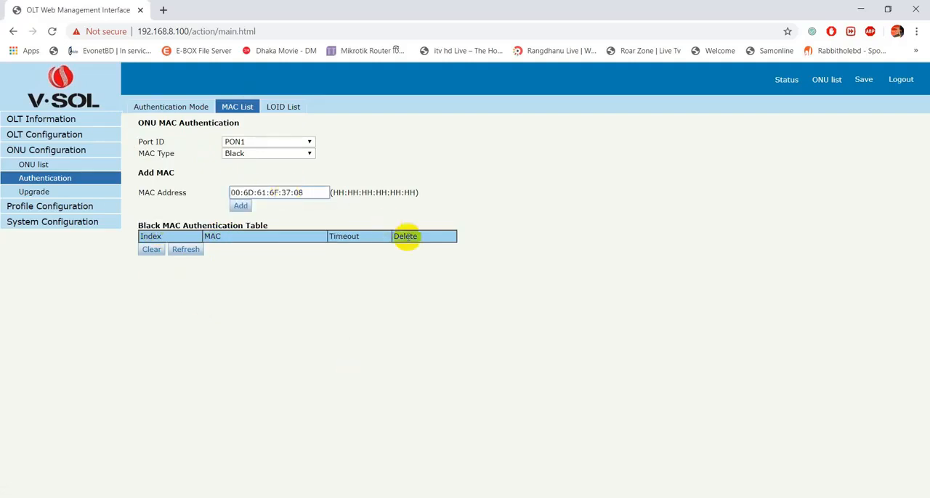
pyautogui.click(242, 207)
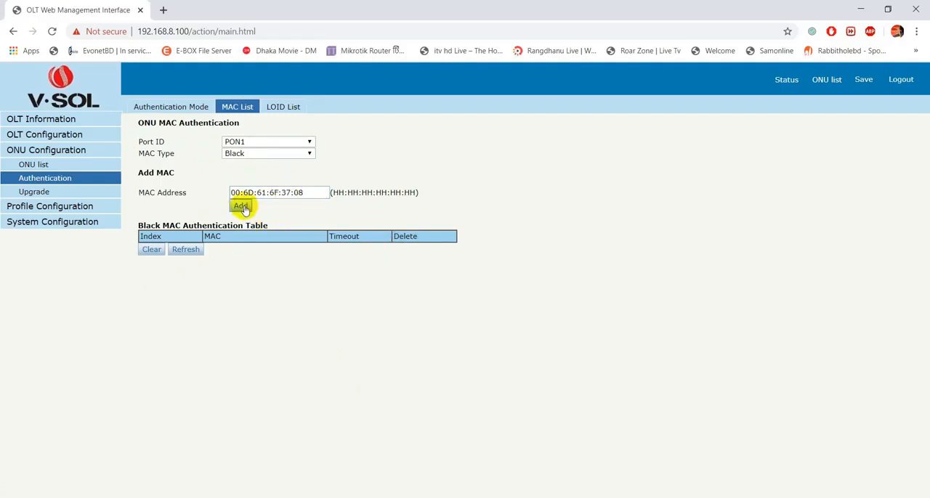
pyautogui.moveTo(140, 237); pyautogui.dragTo(350, 299)
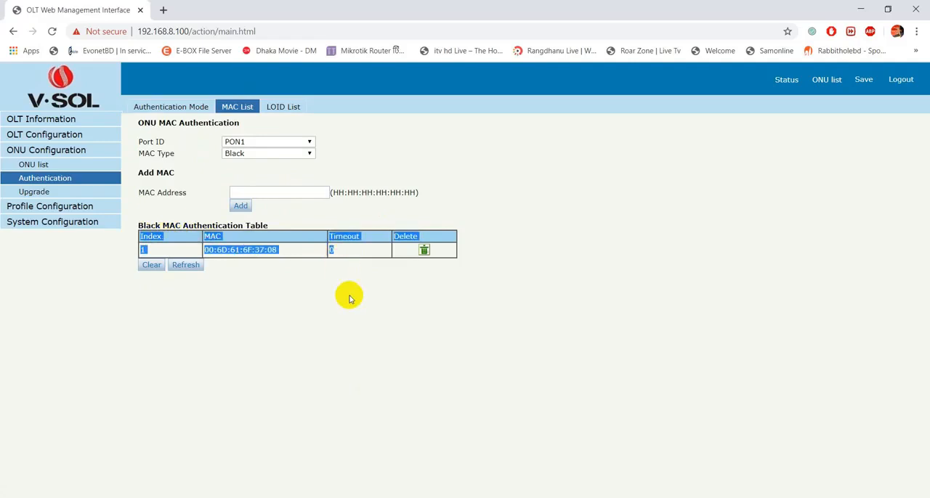
pyautogui.click(350, 299)
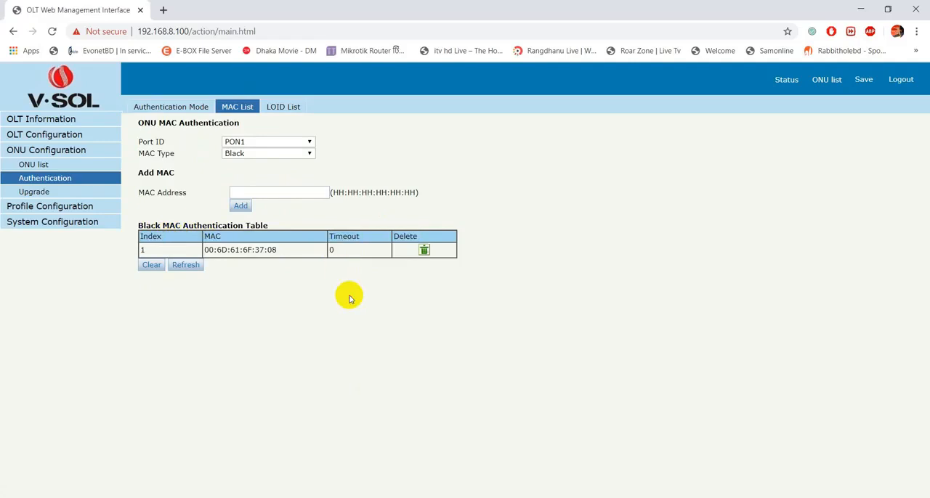
pyautogui.click(863, 82)
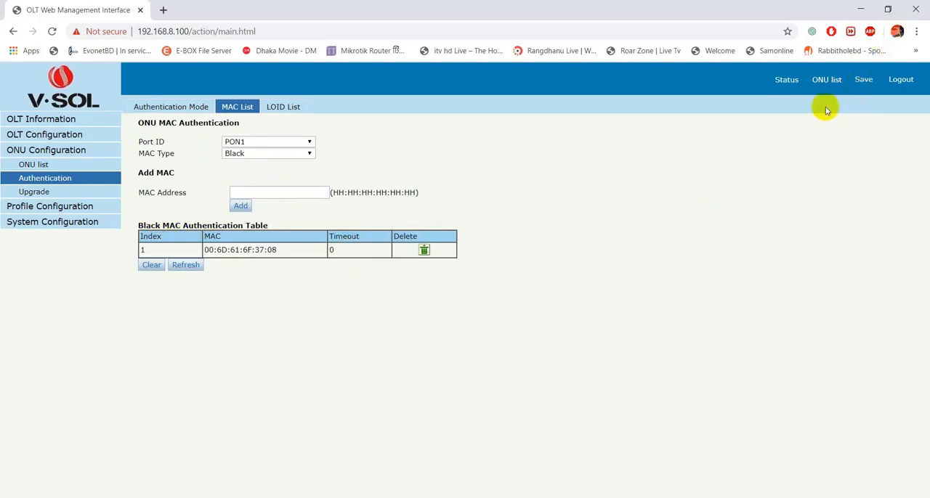
# Return to the ONU list and check the status of EPON0/1:13 on PON1.
pyautogui.click(826, 79)
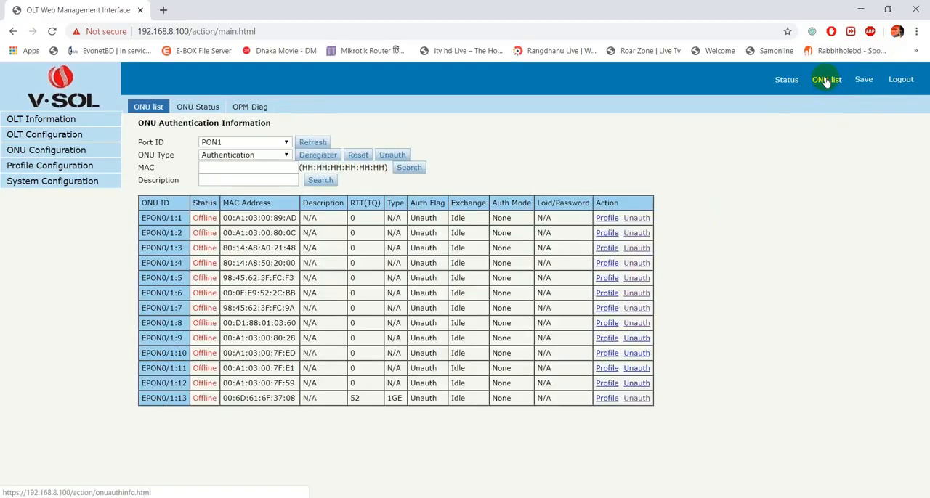
pyautogui.moveTo(143, 402); pyautogui.dragTo(495, 401)
pyautogui.click(483, 421)
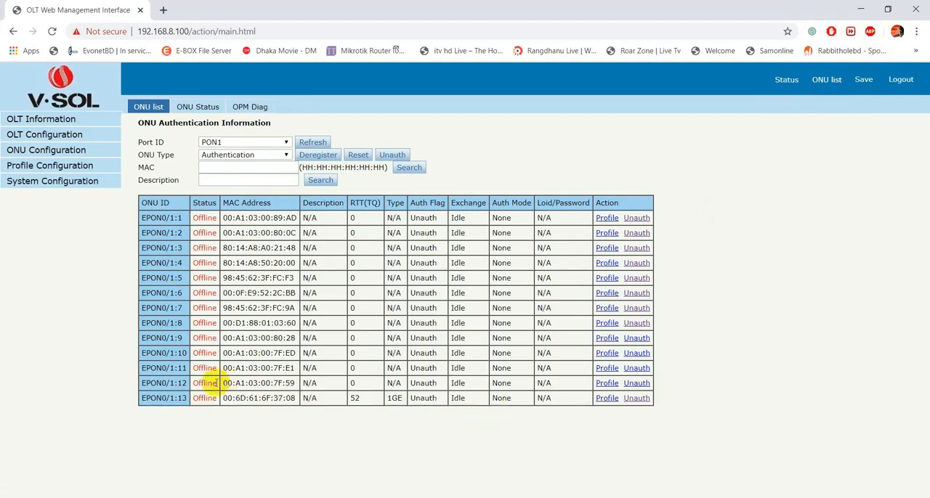
pyautogui.doubleClick(205, 398)
pyautogui.click(205, 415)
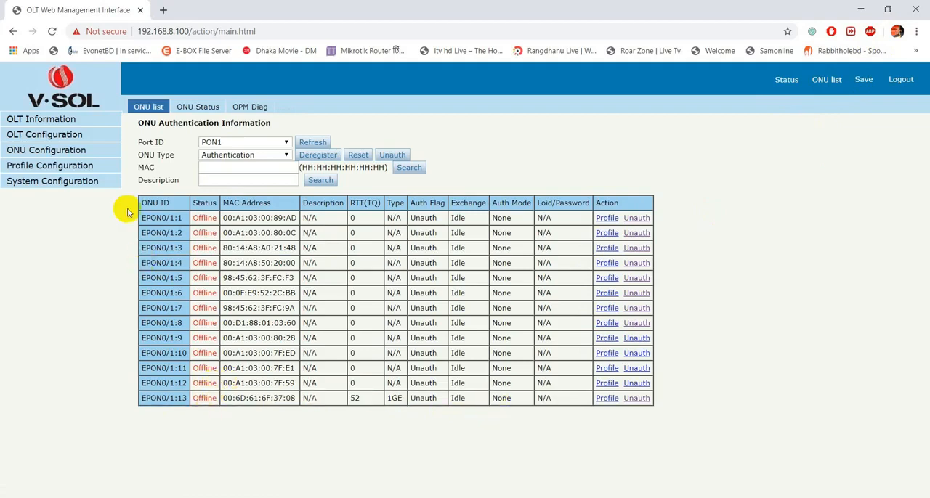
# Delete MAC 00:6D:61:6F:37:08 from PON1's black MAC authentication table in the ONU authentication settings and save the configuration.
pyautogui.click(69, 150)
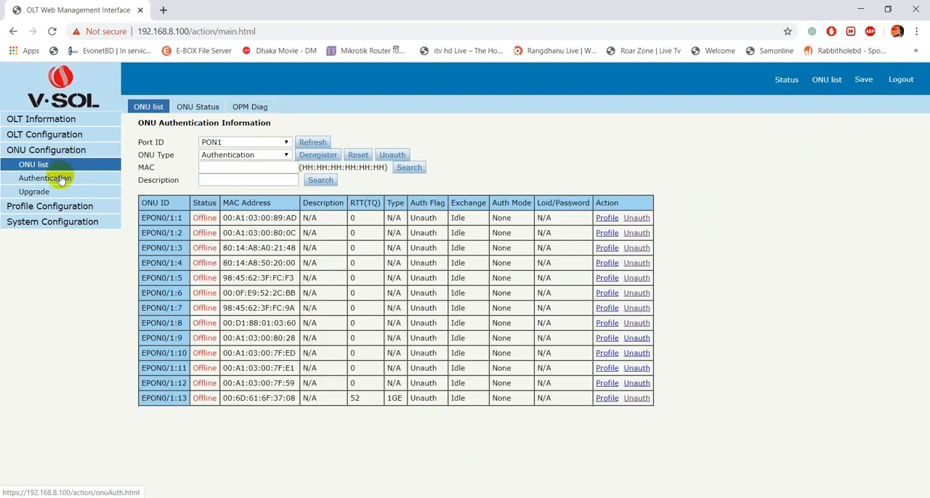
pyautogui.click(58, 179)
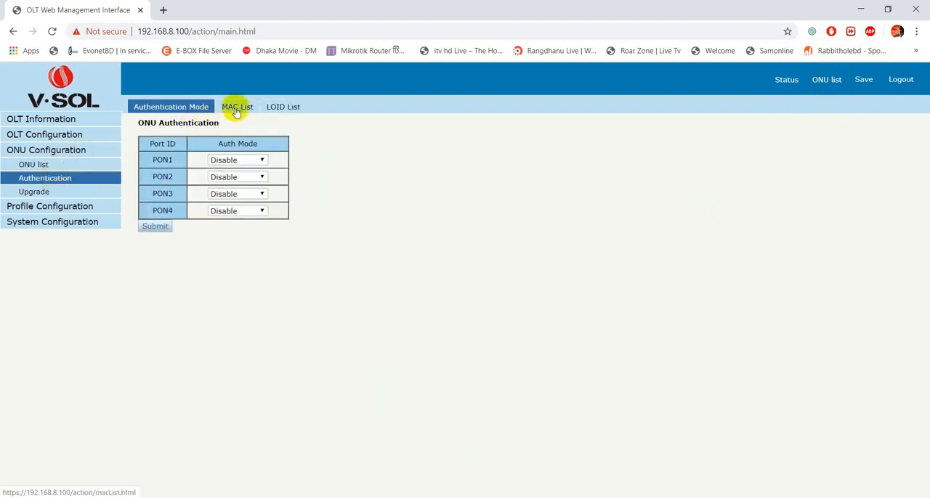
pyautogui.click(237, 111)
pyautogui.click(238, 153)
pyautogui.click(238, 173)
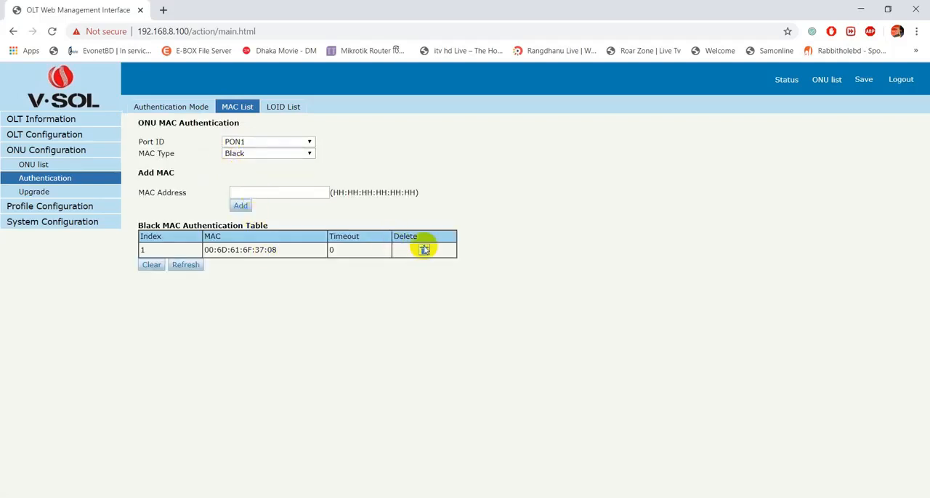
pyautogui.click(424, 250)
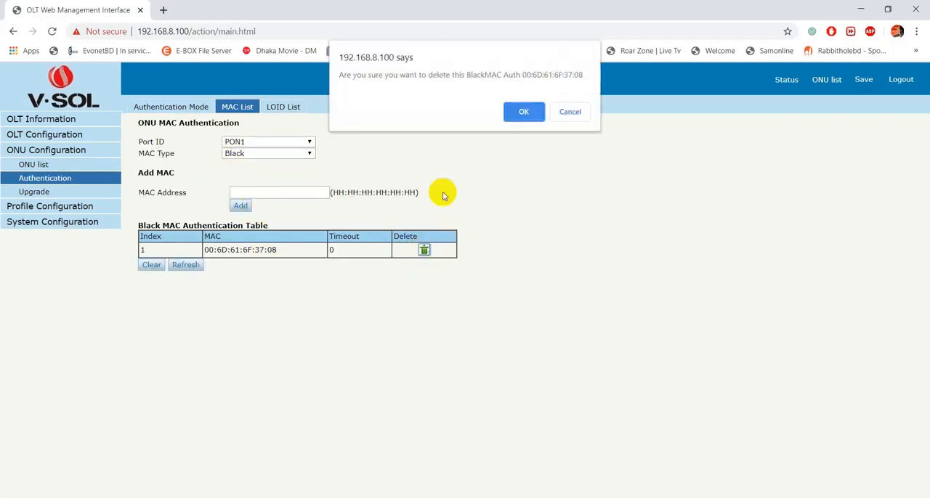
pyautogui.click(522, 111)
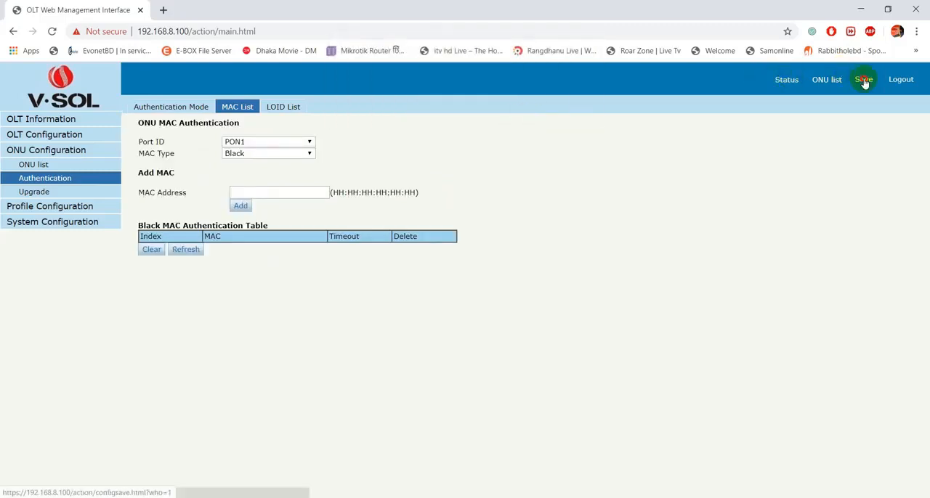
# Return to the ONU list, refresh the PON1 entries and check the status of EPON0/1:13.
pyautogui.click(835, 81)
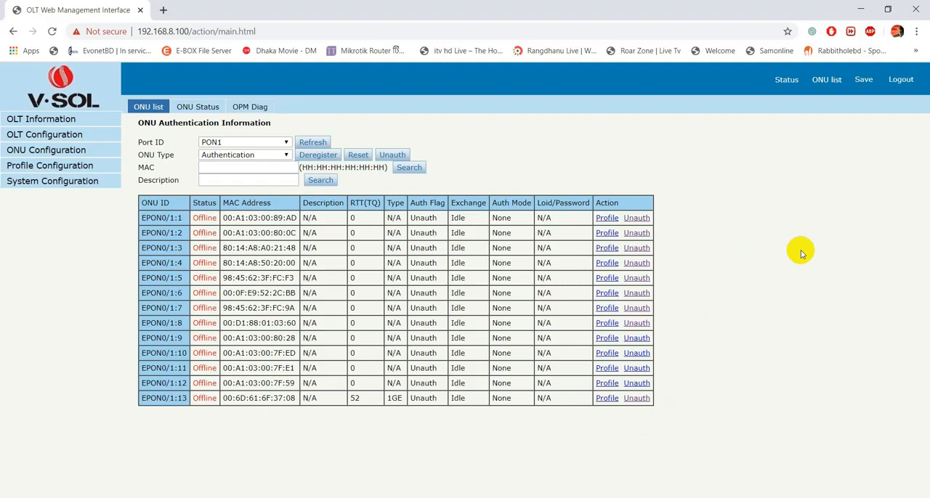
pyautogui.click(317, 145)
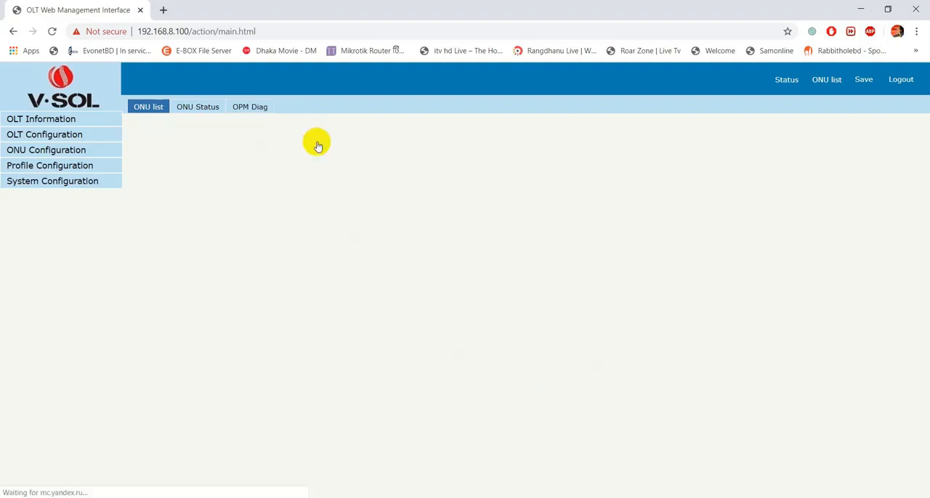
pyautogui.click(317, 145)
pyautogui.click(317, 145)
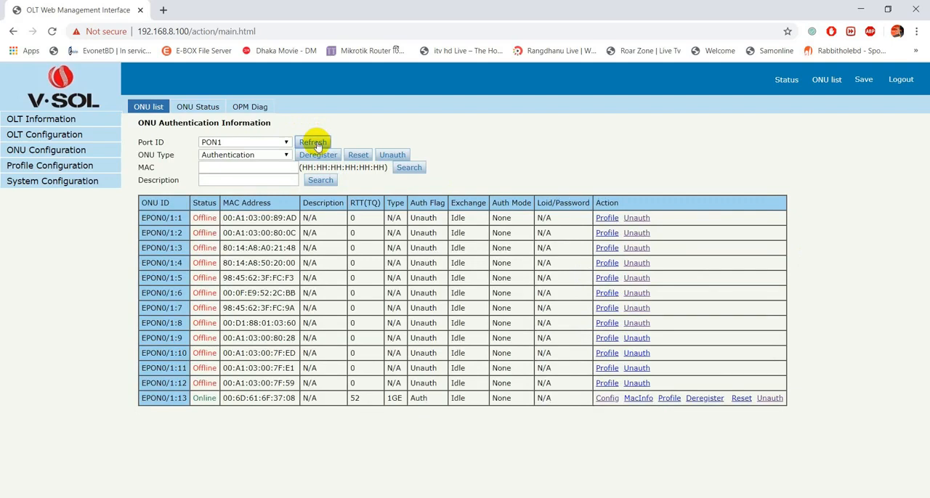
pyautogui.moveTo(193, 401); pyautogui.dragTo(213, 401)
pyautogui.click(213, 400)
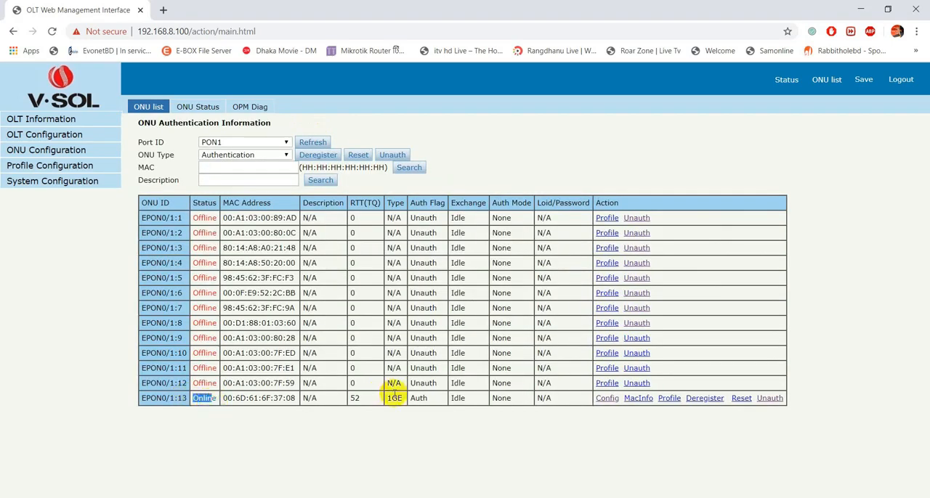
pyautogui.doubleClick(459, 400)
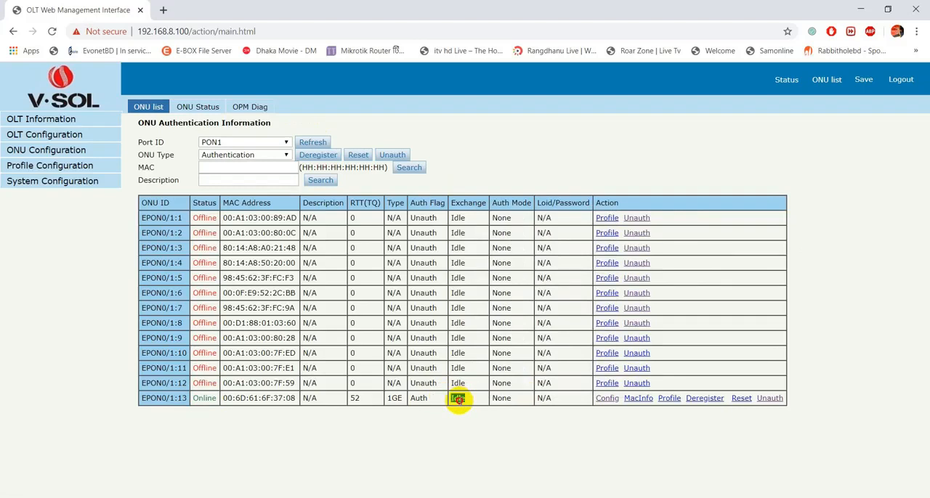
pyautogui.click(689, 153)
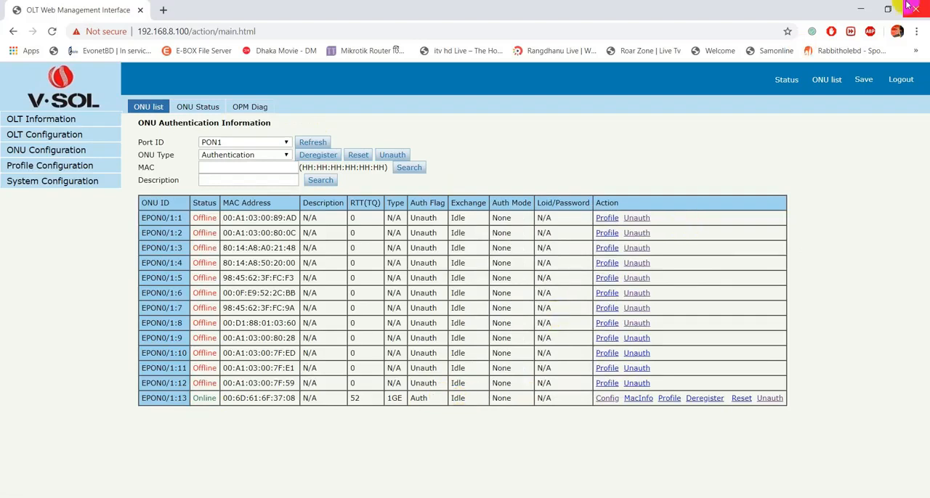
# Minimize the browser, switch to Command Prompt and open a connection with "telnet 192.168.8.100".
pyautogui.click(860, 9)
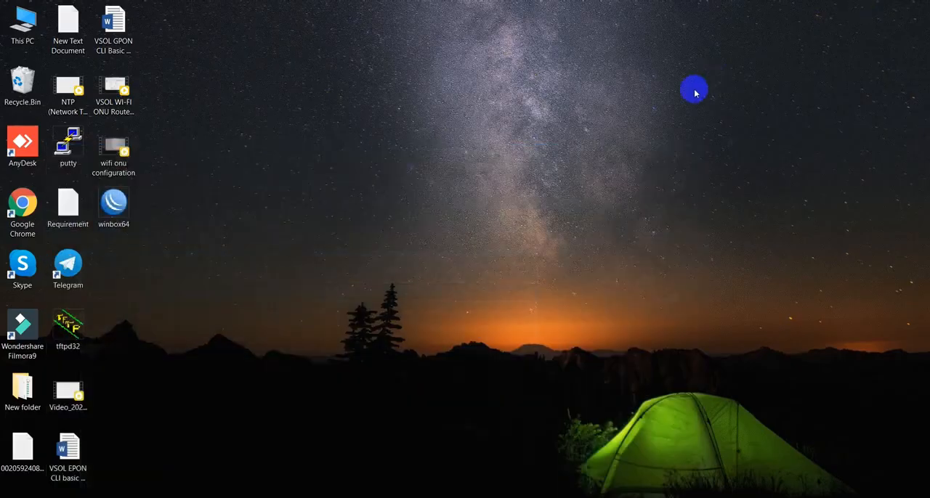
pyautogui.press('super+r')
pyautogui.press('Return')
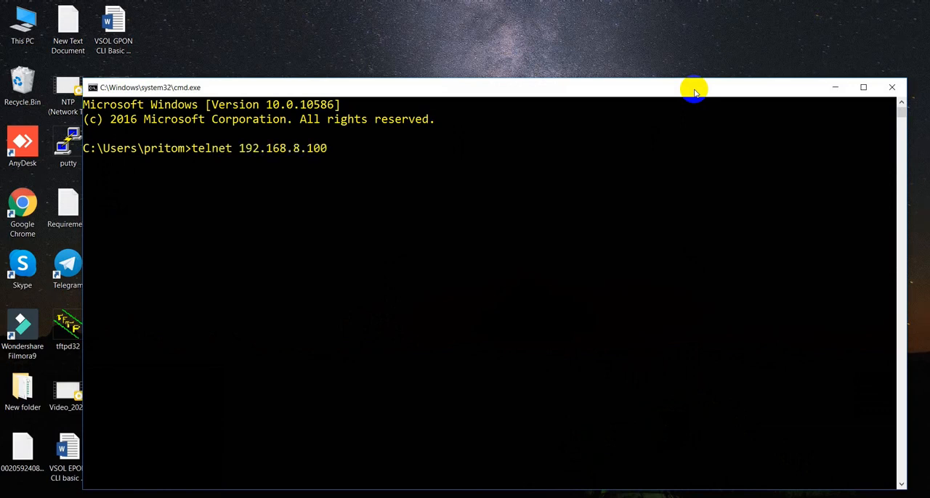
pyautogui.press('Return')
# Log in to the OLT as admin with the account password and enter enable mode with its password.
pyautogui.write('admin')
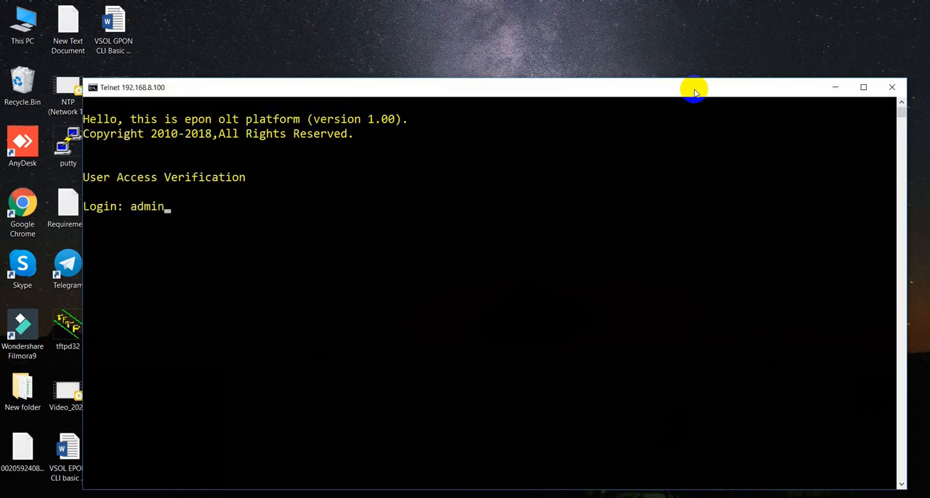
pyautogui.press('Return')
pyautogui.press('Return')
pyautogui.press('Return')
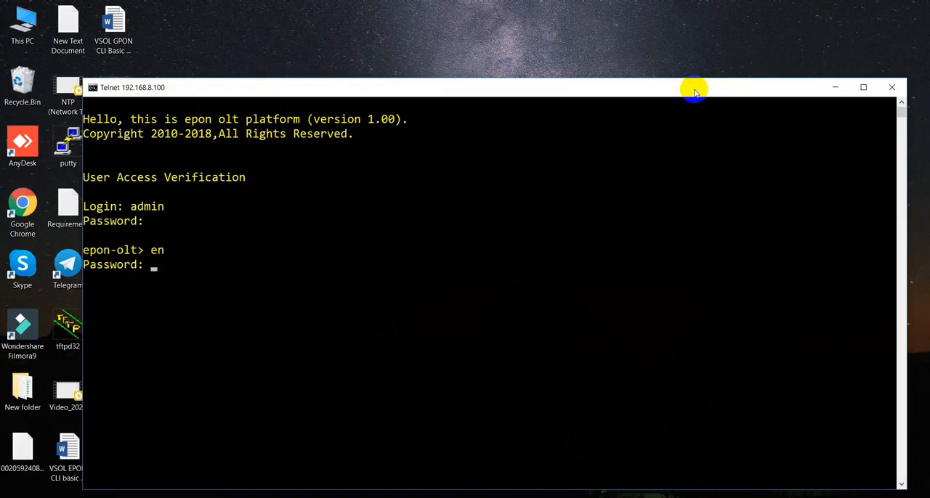
pyautogui.press('Return')
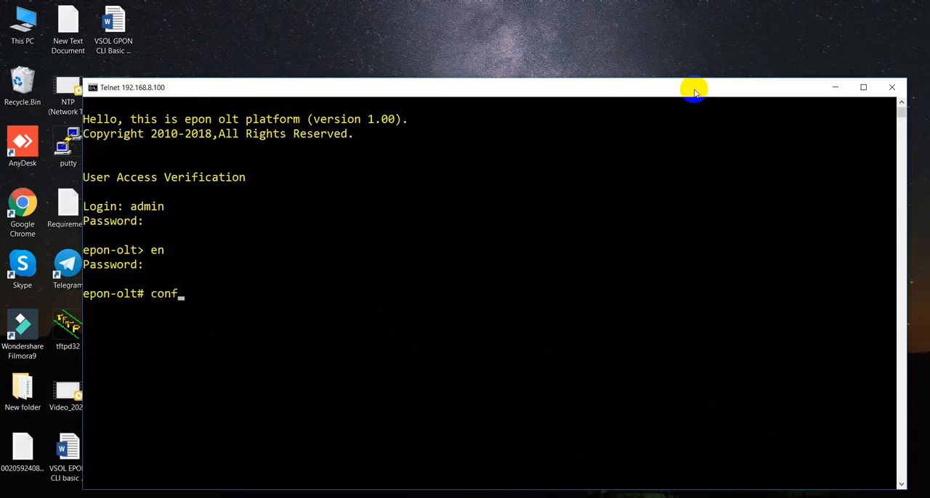
# Enter configuration mode with "configure terminal", maximize the terminal window and enter "interface epon 0/1".
pyautogui.press('Return')
pyautogui.write('ter')
pyautogui.press('Tab')
pyautogui.press('Return')
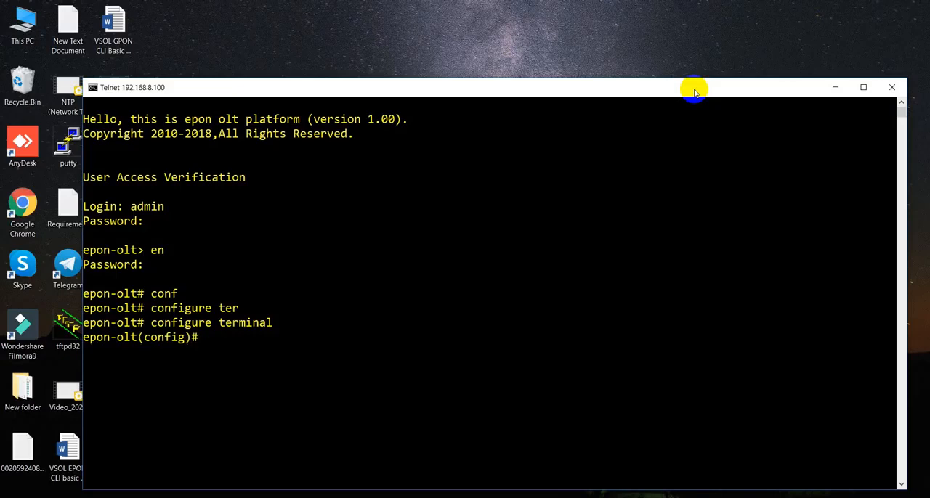
pyautogui.click(875, 87)
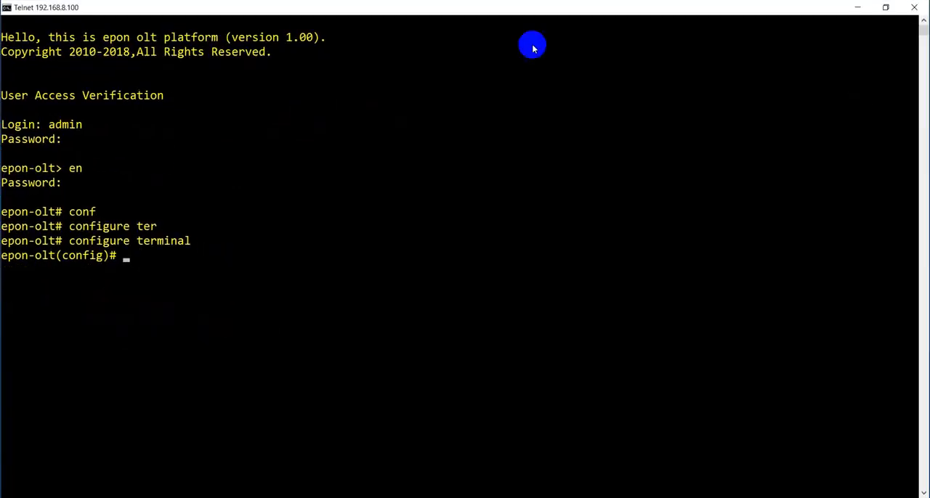
pyautogui.write('in')
pyautogui.press('Tab')
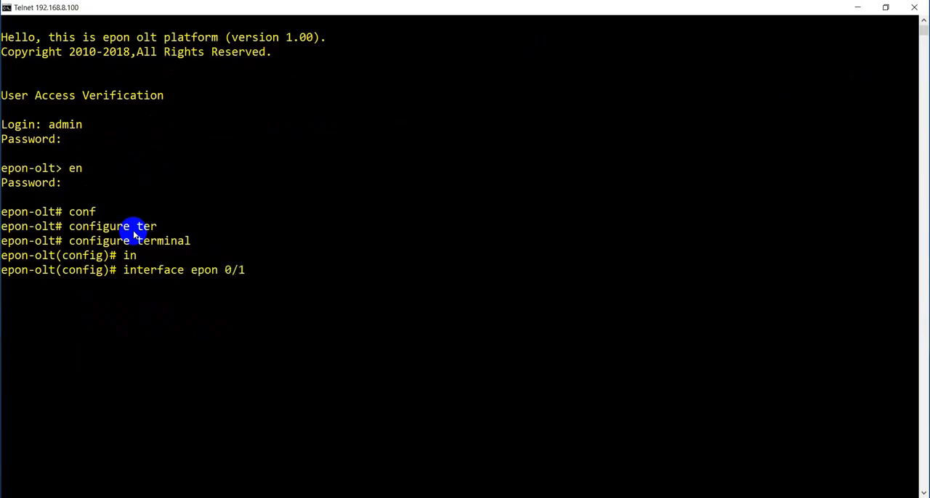
pyautogui.write('epon 0/1')
pyautogui.press('Return')
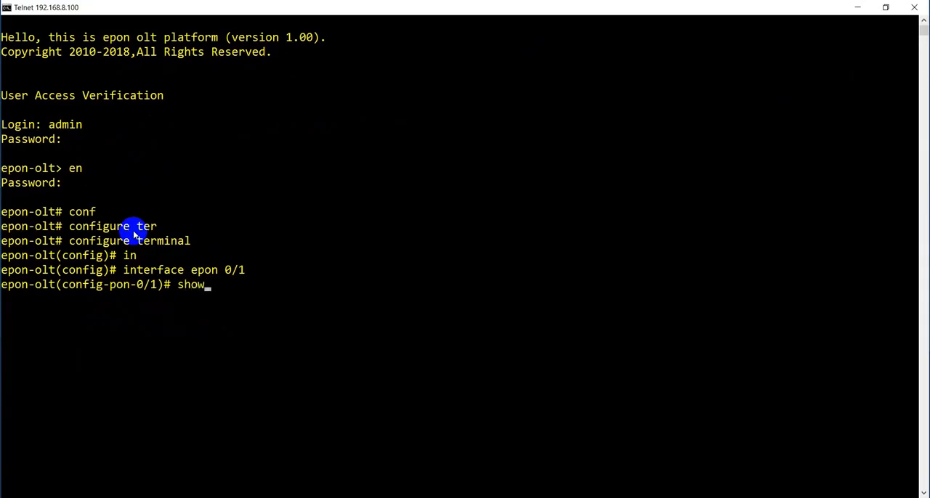
# List the authentication information of the ONUs on PON 0/1 with "show onu auth-info".
pyautogui.write('show onu ')
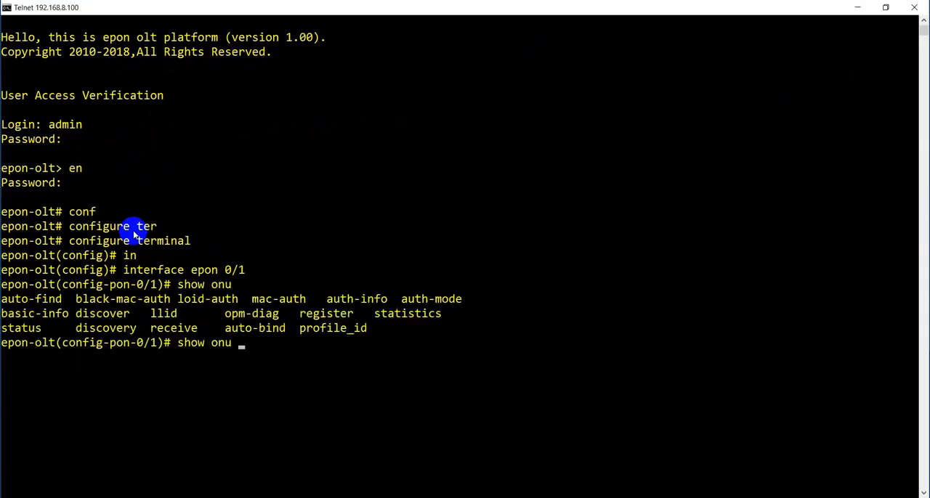
pyautogui.write('?auth')
pyautogui.press('Tab')
pyautogui.write('in')
pyautogui.press('Tab')
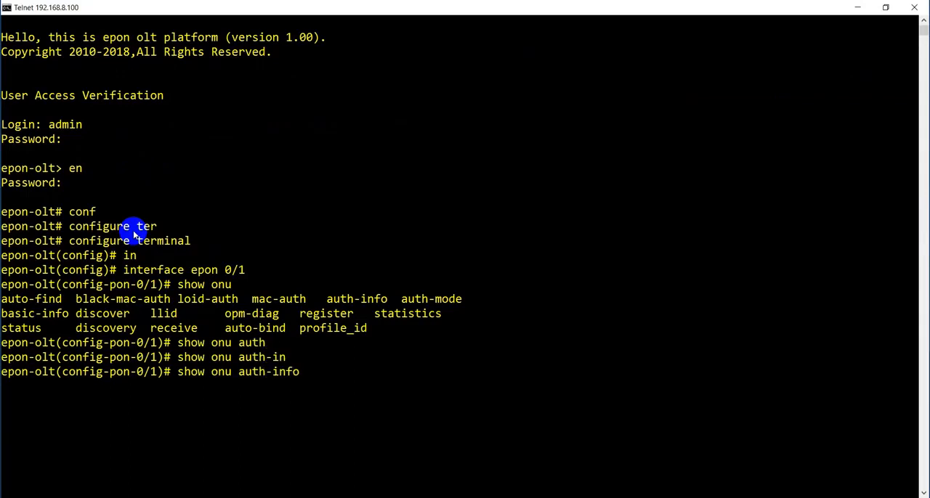
pyautogui.press('Return')
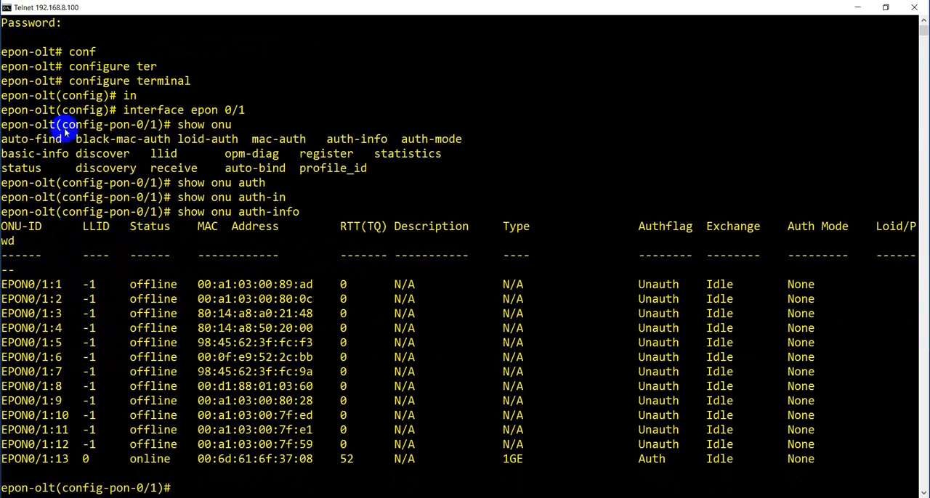
# Review the ONU statuses and copy the MAC address of EPON0/1:13 from the listing.
pyautogui.moveTo(177, 434); pyautogui.dragTo(177, 440)
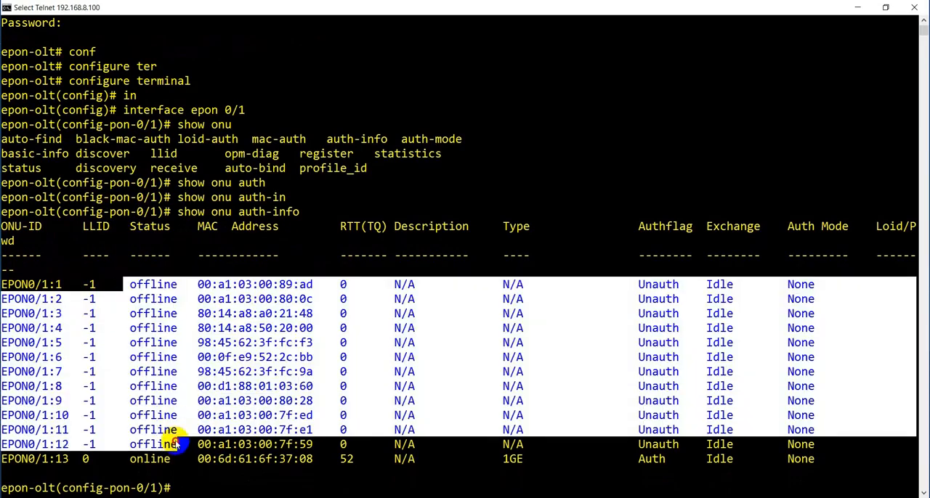
pyautogui.rightClick(8, 459)
pyautogui.moveTo(9, 459); pyautogui.dragTo(583, 457)
pyautogui.rightClick(581, 455)
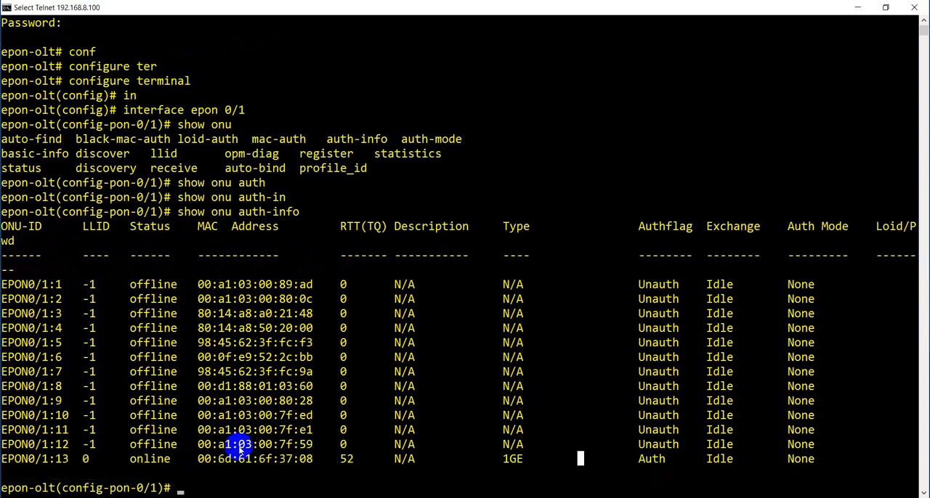
pyautogui.moveTo(194, 458); pyautogui.dragTo(285, 458)
pyautogui.press('super+c')
pyautogui.rightClick(284, 458)
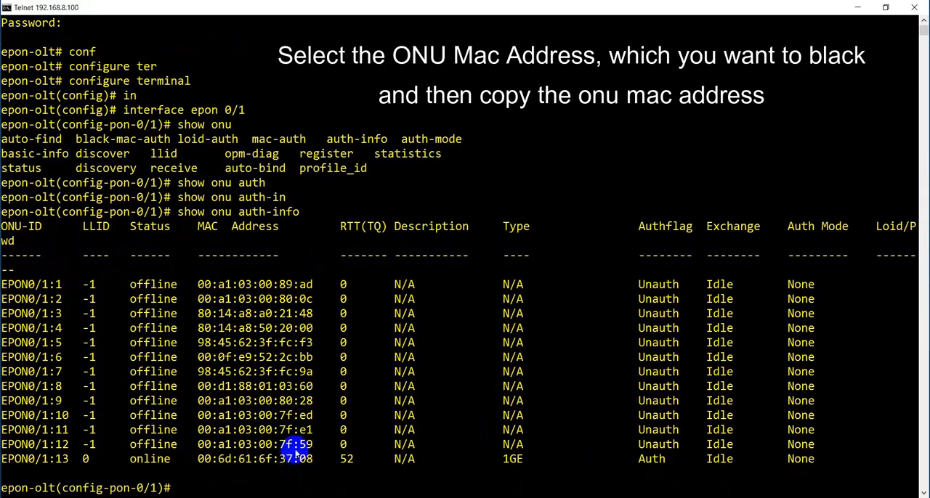
# Blacklist the copied MAC address on PON 0/1 with "onu black-mac-auth add 00:6d:61:6f:37:08".
pyautogui.write('onu bl')
pyautogui.press('Tab')
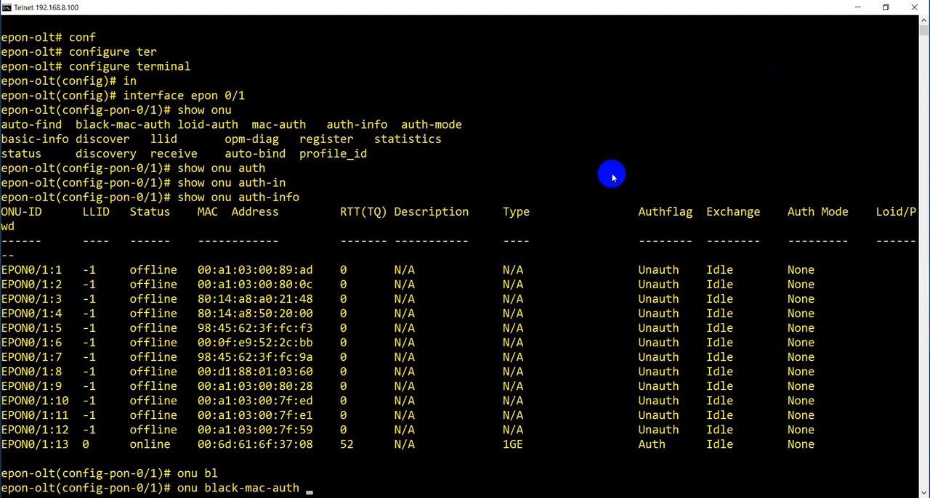
pyautogui.press('?')
pyautogui.write('add')
pyautogui.press('Tab')
pyautogui.press('?')
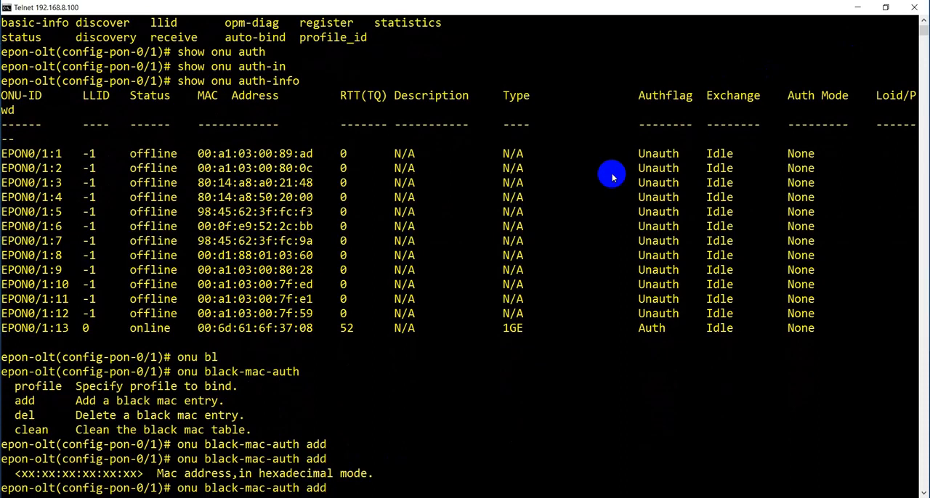
pyautogui.rightClick(345, 491)
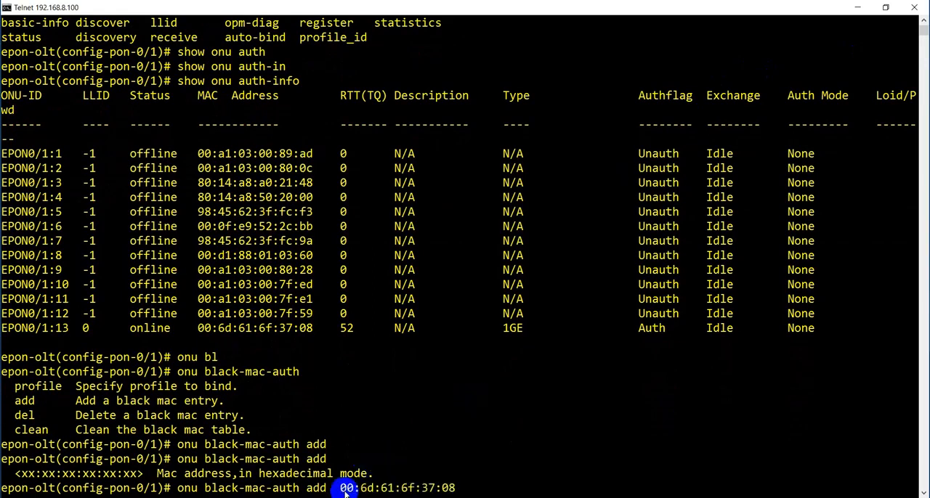
pyautogui.press('Return')
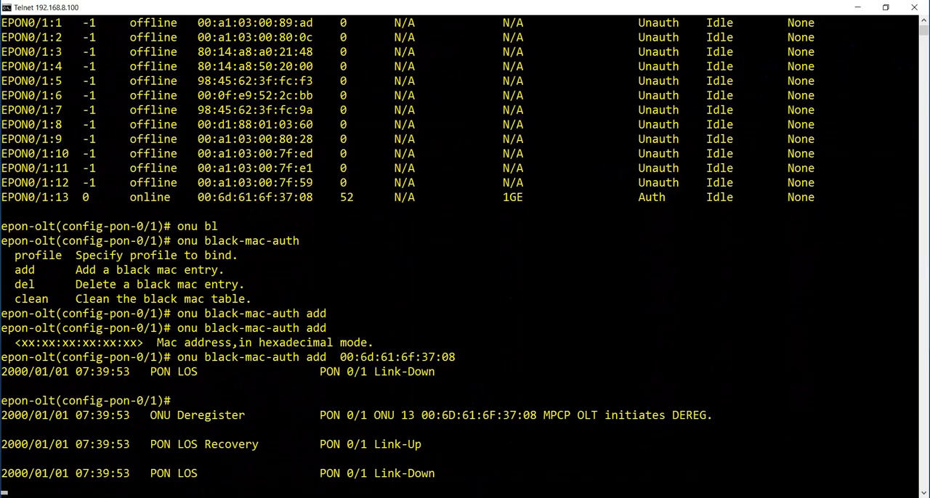
pyautogui.press('Return')
pyautogui.press('Return')
pyautogui.press('Return')
pyautogui.press('Return')
pyautogui.press('Return')
pyautogui.press('Return')
# Display PON 0/1's blacklist with "sh onu black-mac-auth" and examine the listed MAC entry.
pyautogui.write('sh on')
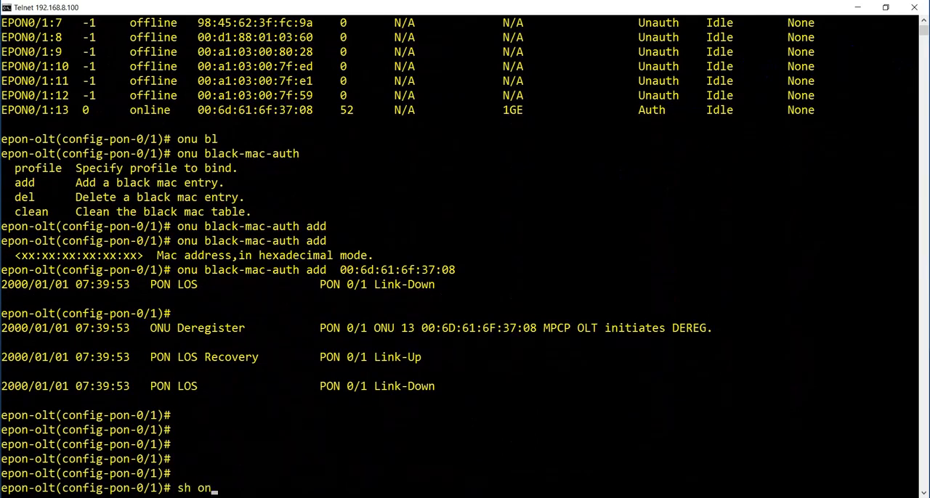
pyautogui.write('u bl')
pyautogui.press('Tab')
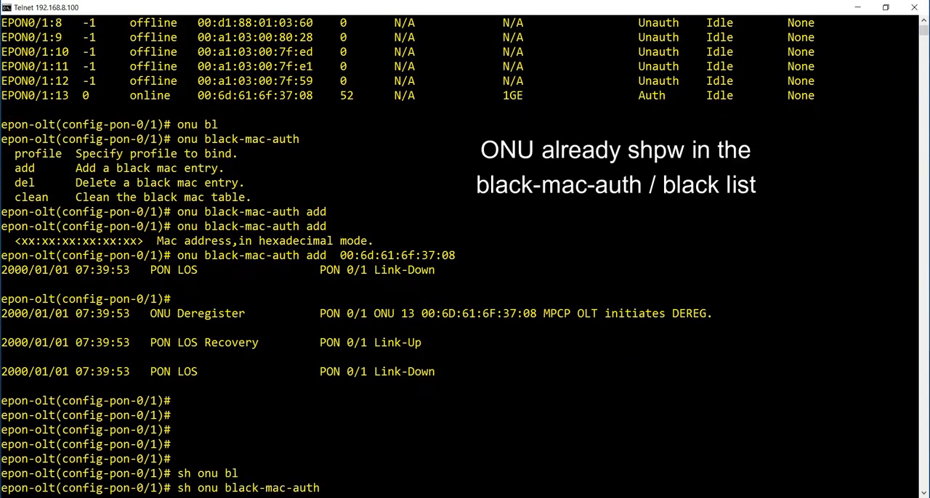
pyautogui.press('Return')
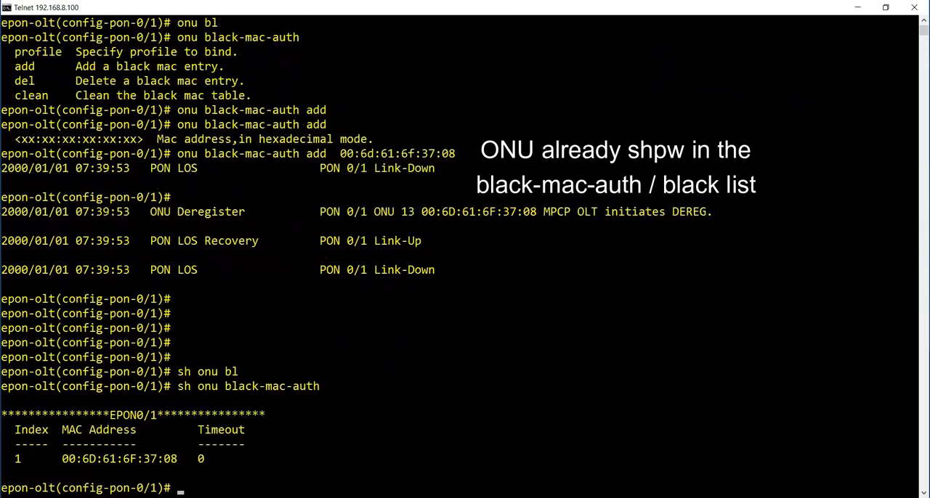
pyautogui.moveTo(4, 386); pyautogui.dragTo(246, 463)
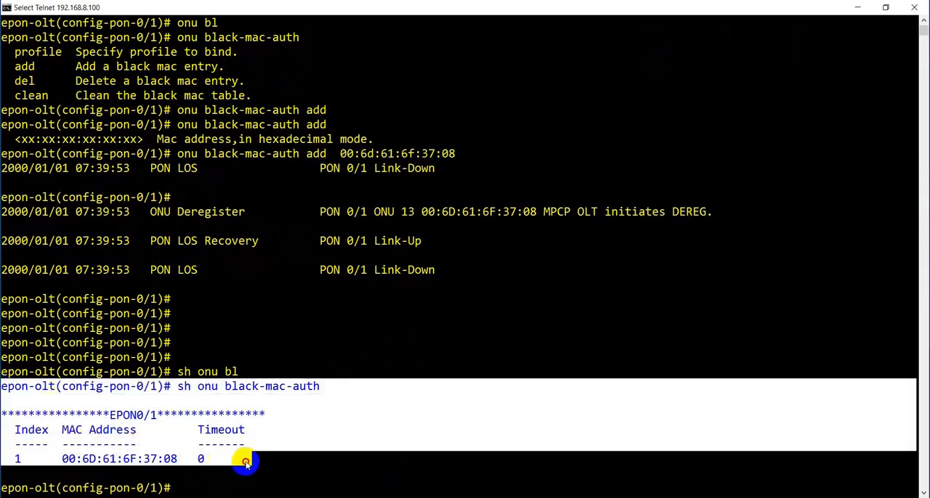
pyautogui.click(246, 463)
pyautogui.click(186, 488)
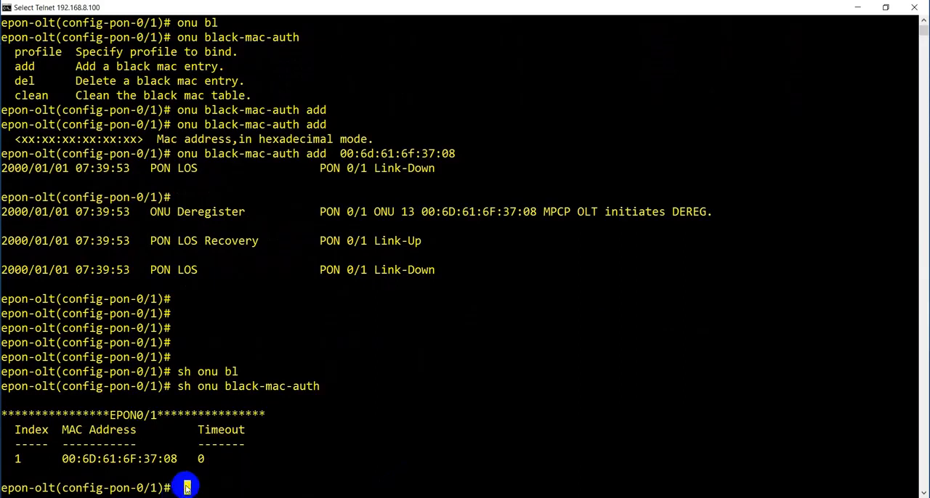
pyautogui.write('onu auth')
pyautogui.press('Tab')
pyautogui.press('BackSpace')
pyautogui.press('BackSpace')
pyautogui.press('BackSpace')
pyautogui.press('BackSpace')
pyautogui.press('BackSpace')
pyautogui.press('BackSpace')
pyautogui.press('BackSpace')
pyautogui.press('BackSpace')
pyautogui.press('BackSpace')
pyautogui.press('BackSpace')
pyautogui.press('BackSpace')
pyautogui.press('BackSpace')
pyautogui.press('BackSpace')
# List the ONU authentication information on PON 0/1 with "sh onu auth-info" and examine the EPON0/1:13 entry.
pyautogui.write('sh onu ')
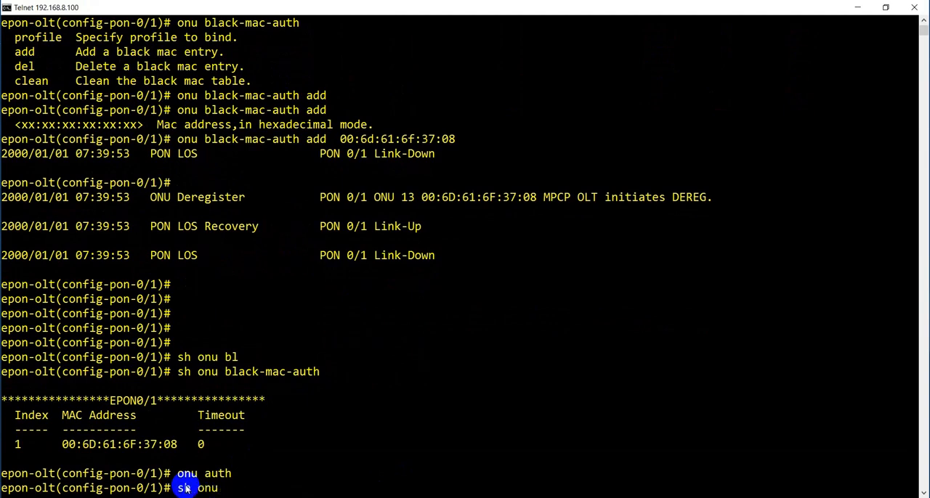
pyautogui.write('aut')
pyautogui.press('Tab')
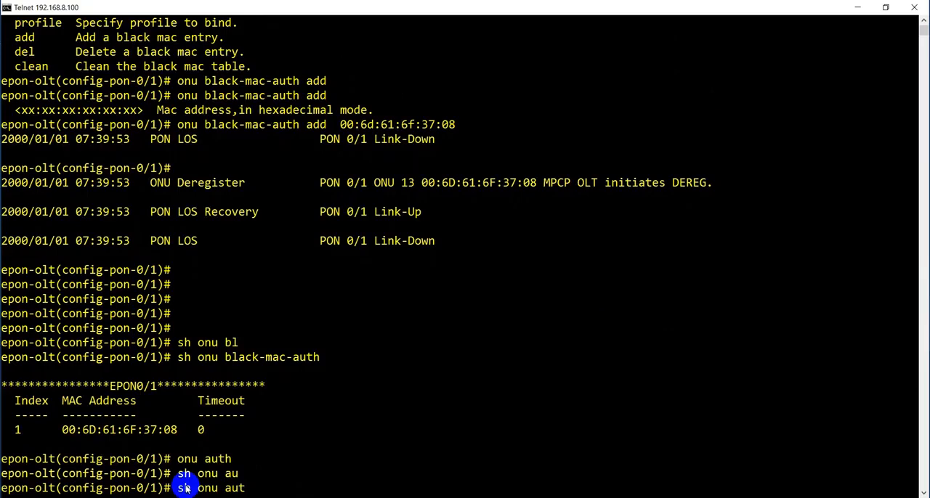
pyautogui.write('h-i')
pyautogui.press('Tab')
pyautogui.write('i')
pyautogui.press('Tab')
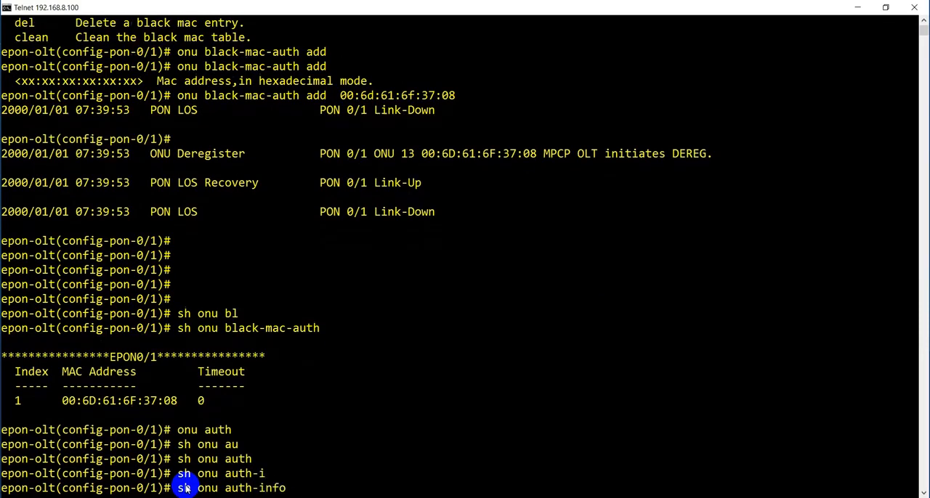
pyautogui.press('Return')
pyautogui.moveTo(6, 461); pyautogui.dragTo(434, 466)
pyautogui.rightClick(434, 465)
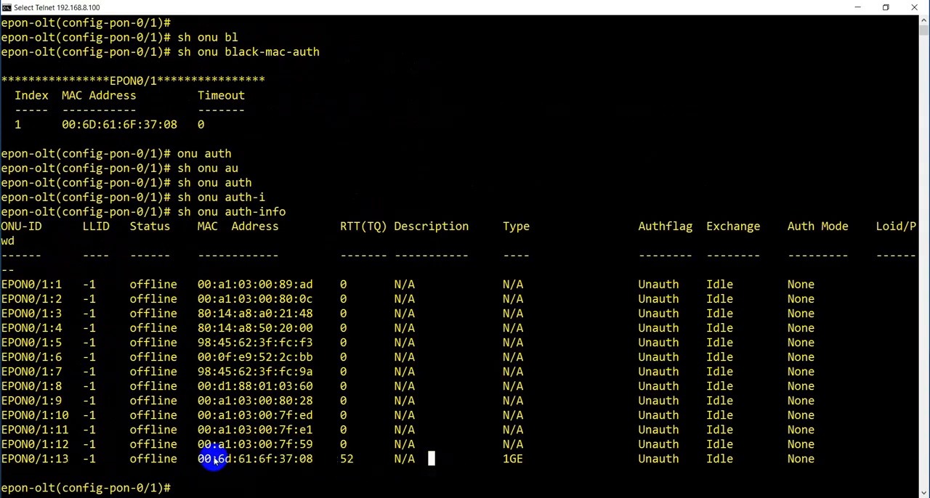
# Copy the MAC address of EPON0/1:13 from the authentication listing.
pyautogui.moveTo(194, 459); pyautogui.dragTo(311, 455)
pyautogui.press('super+c')
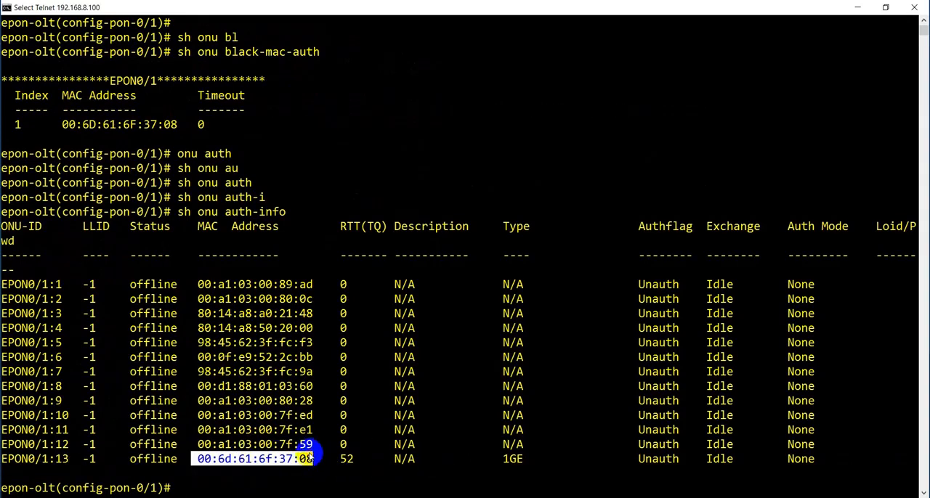
pyautogui.rightClick(309, 455)
pyautogui.click(233, 487)
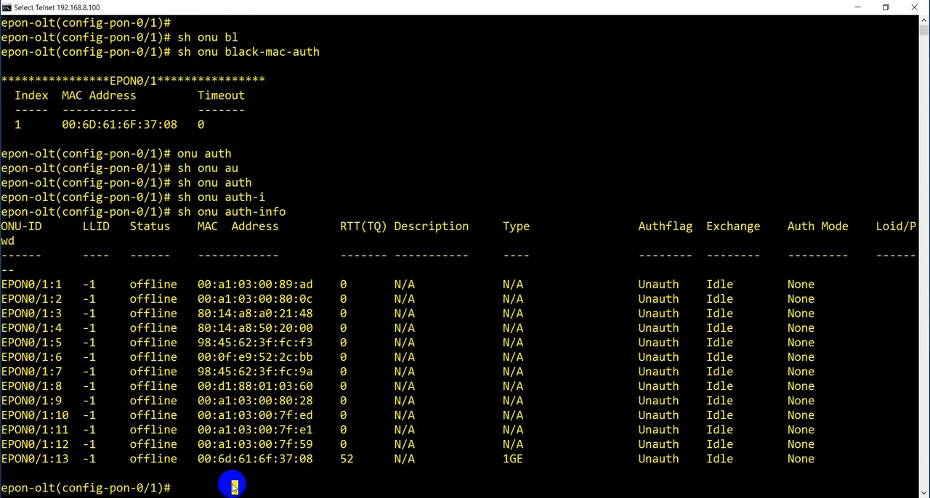
# Remove the copied MAC address from PON 0/1's blacklist with "onu black-mac-auth del 00:6d:61:6f:37:08".
pyautogui.write('nu')
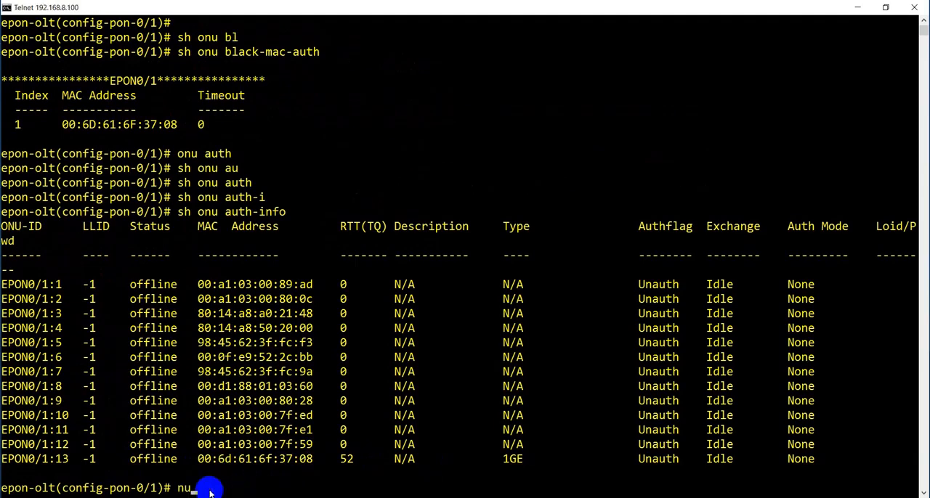
pyautogui.press('BackSpace')
pyautogui.press('BackSpace')
pyautogui.write('onu bl')
pyautogui.press('Tab')
pyautogui.write('de')
pyautogui.press('Tab')
pyautogui.write('l')
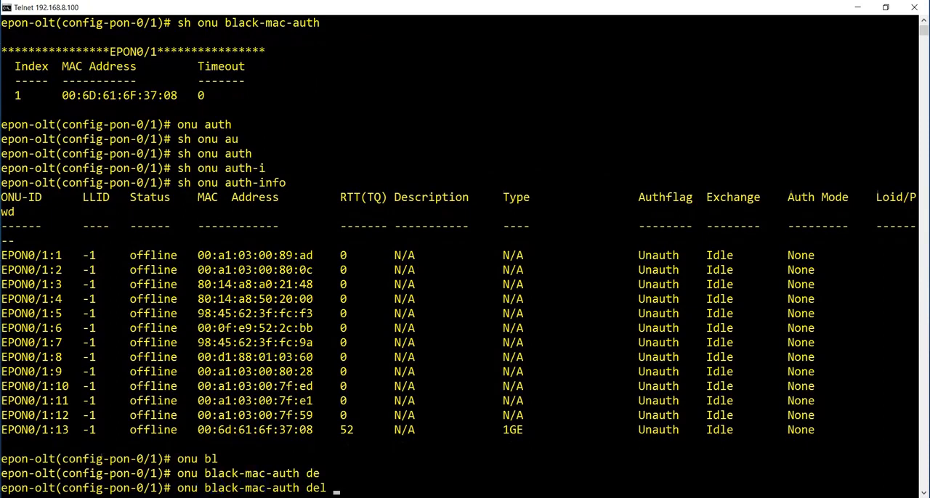
pyautogui.rightClick(324, 485)
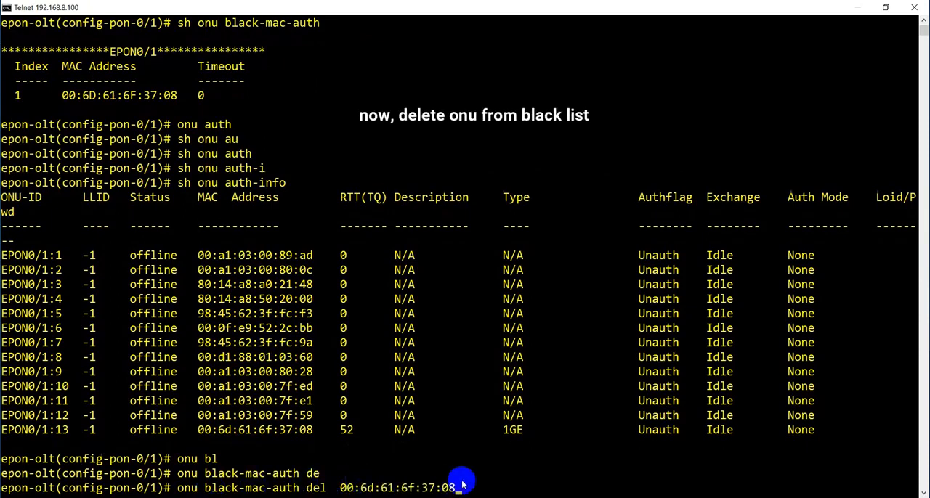
pyautogui.press('Return')
pyautogui.press('Return')
pyautogui.press('Return')
pyautogui.press('Return')
pyautogui.press('Return')
pyautogui.press('Return')
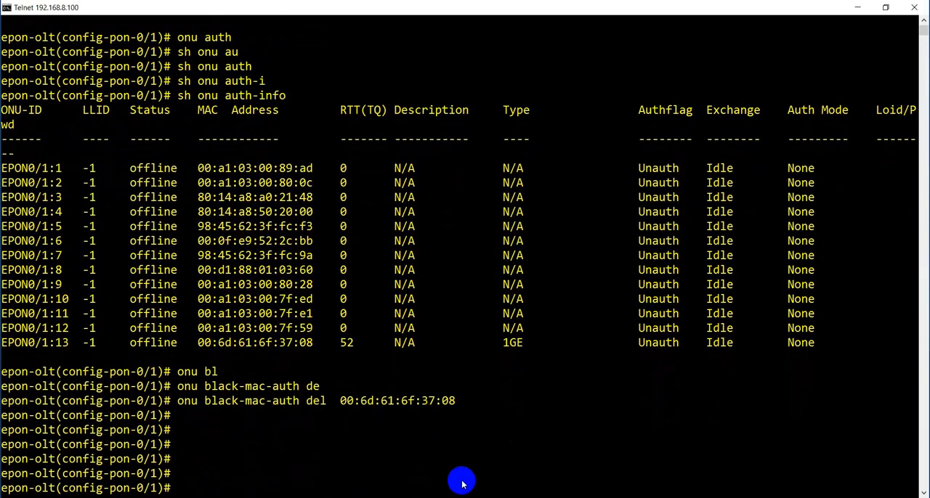
# Display the blacklist of PON 0/1 with "sh onu black-mac-auth".
pyautogui.write('sh onu ')
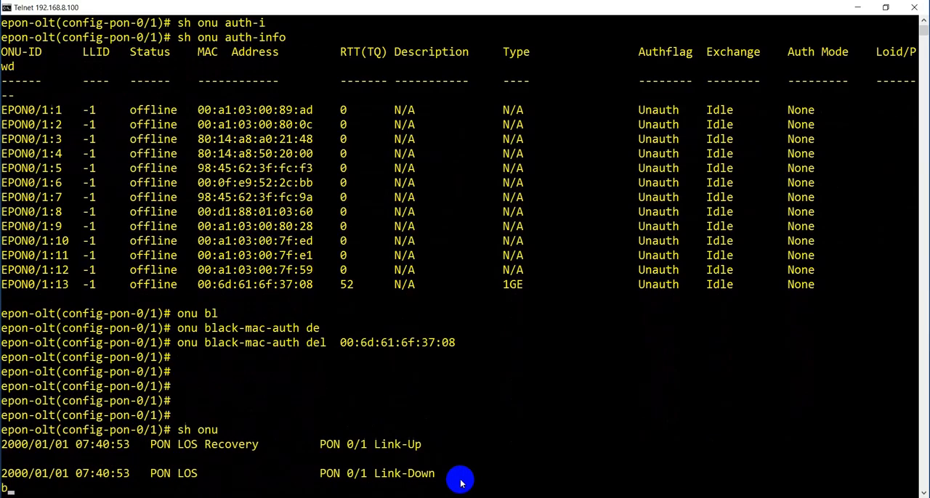
pyautogui.write('bl')
pyautogui.press('Tab')
pyautogui.press('Return')
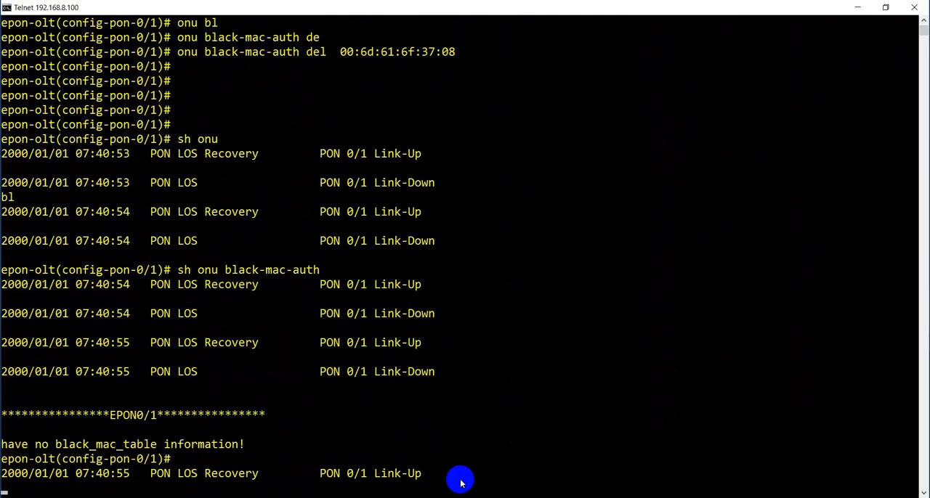
pyautogui.click(142, 383)
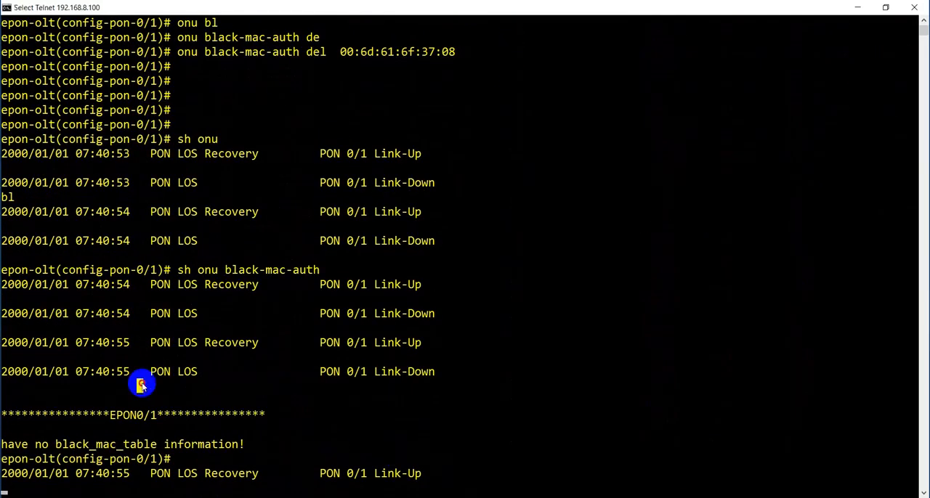
# Rerun "sh onu black-mac-auth" on a clean prompt and examine its output for remaining blacklist entries.
pyautogui.press('Return')
pyautogui.press('Return')
pyautogui.press('Return')
pyautogui.press('Return')
pyautogui.press('Up')
pyautogui.press('Return')
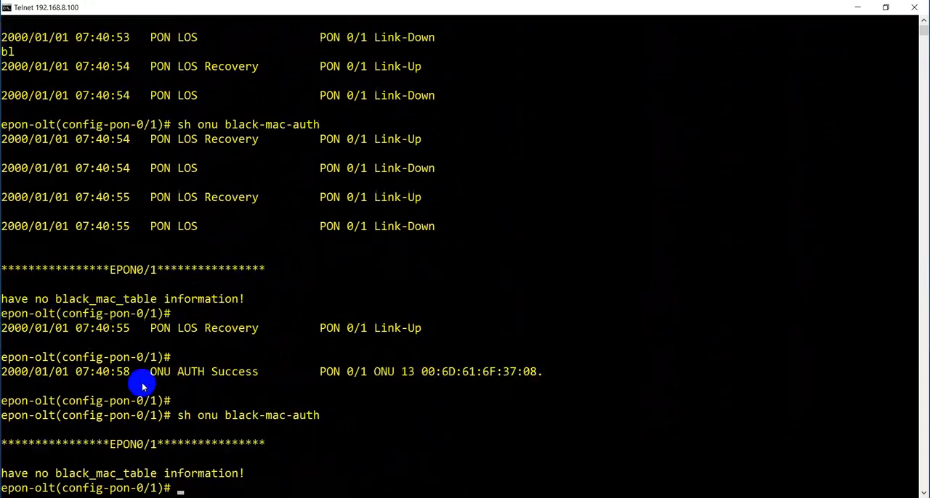
pyautogui.moveTo(11, 410); pyautogui.dragTo(247, 473)
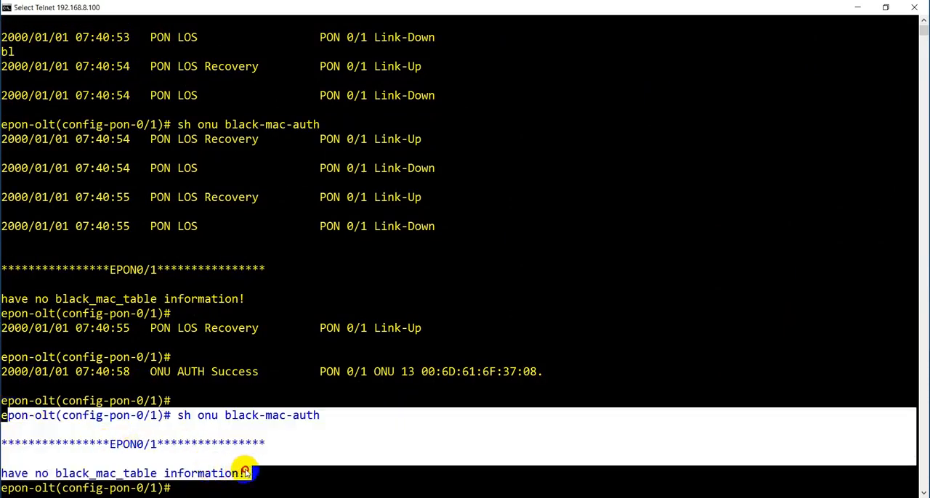
pyautogui.click(247, 473)
# List the ONUs on PON 0/1 again with "sh onu auth-info" and check the status of EPON0/1:13.
pyautogui.press('Return')
pyautogui.press('Return')
pyautogui.press('Return')
pyautogui.press('Return')
pyautogui.press('Return')
pyautogui.write('sh onu auth')
pyautogui.press('Tab')
pyautogui.write('in')
pyautogui.press('Tab')
pyautogui.press('Return')
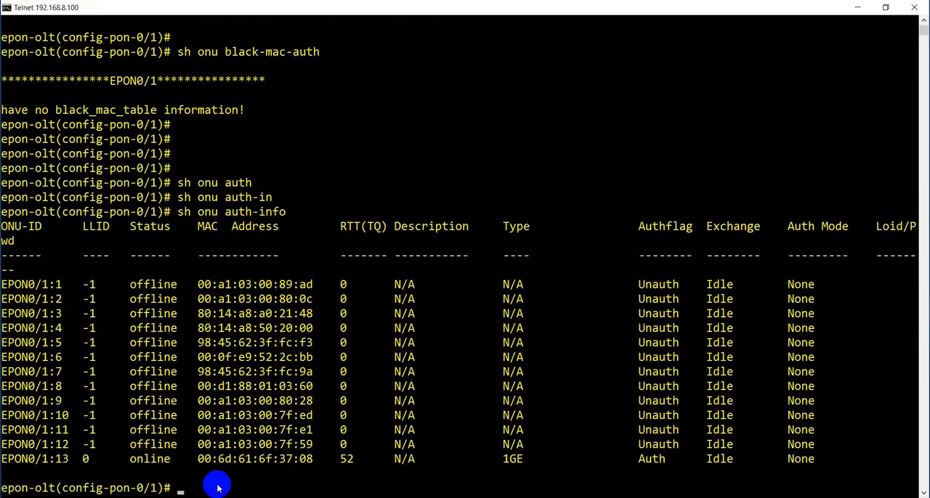
pyautogui.moveTo(28, 459); pyautogui.dragTo(373, 460)
pyautogui.click(219, 488)
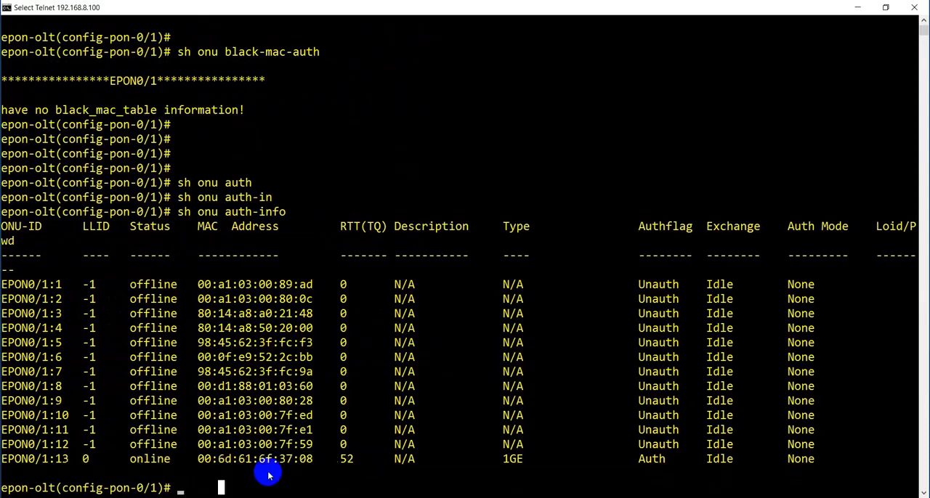